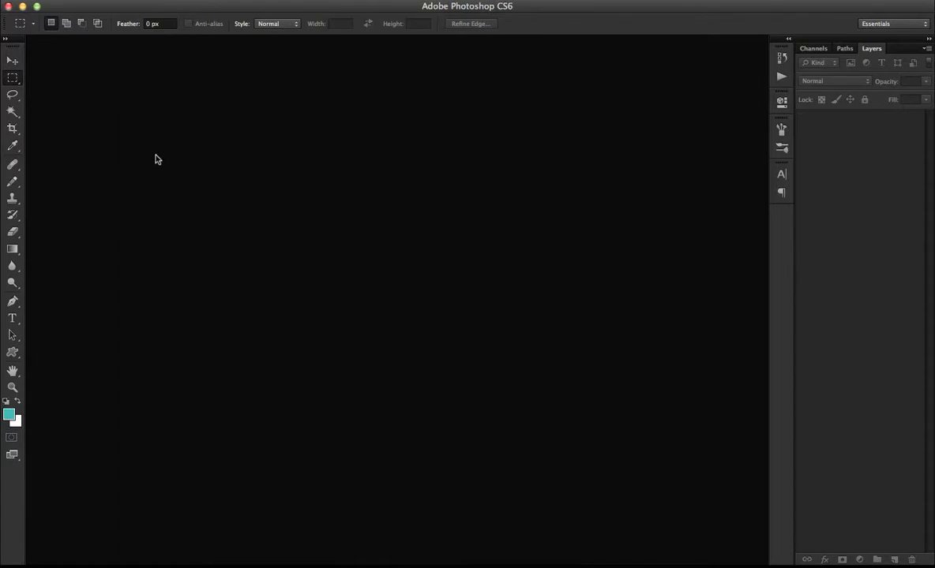
Create a new transparent document 500 pixels wide and 500 pixels high.
{"action": "left_click", "coordinate": [107, 0]}
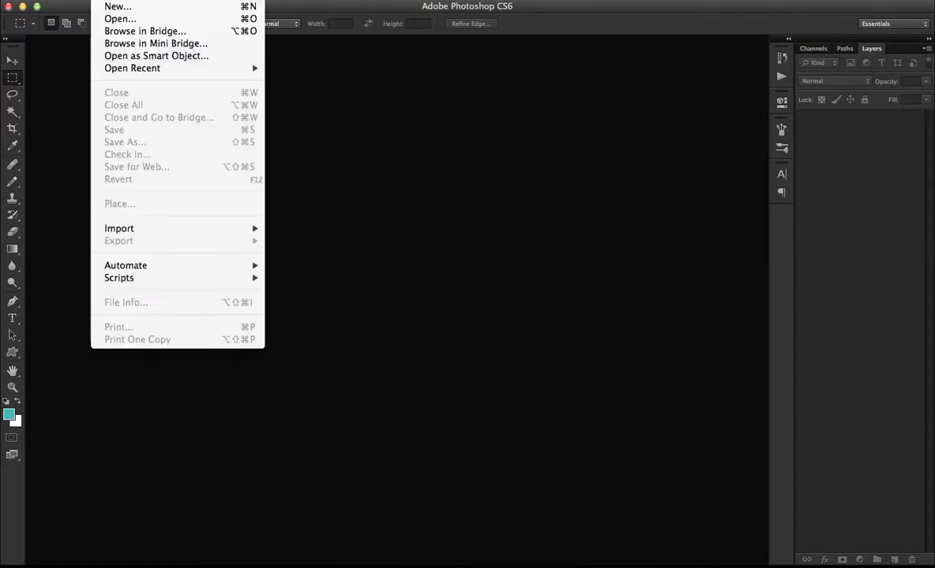
{"action": "left_click", "coordinate": [125, 7]}
{"action": "double_click", "coordinate": [309, 194]}
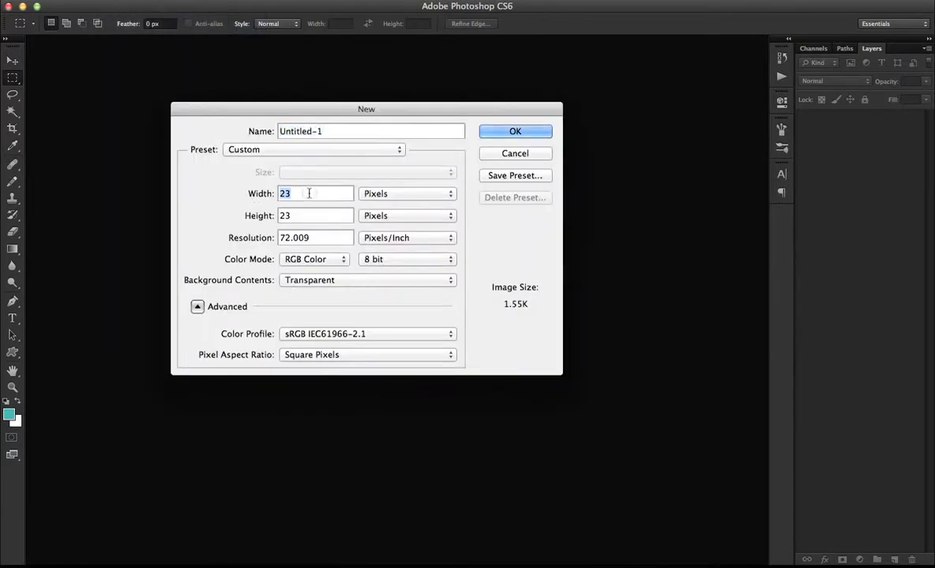
{"action": "type", "text": "500"}
{"action": "key", "text": "Tab"}
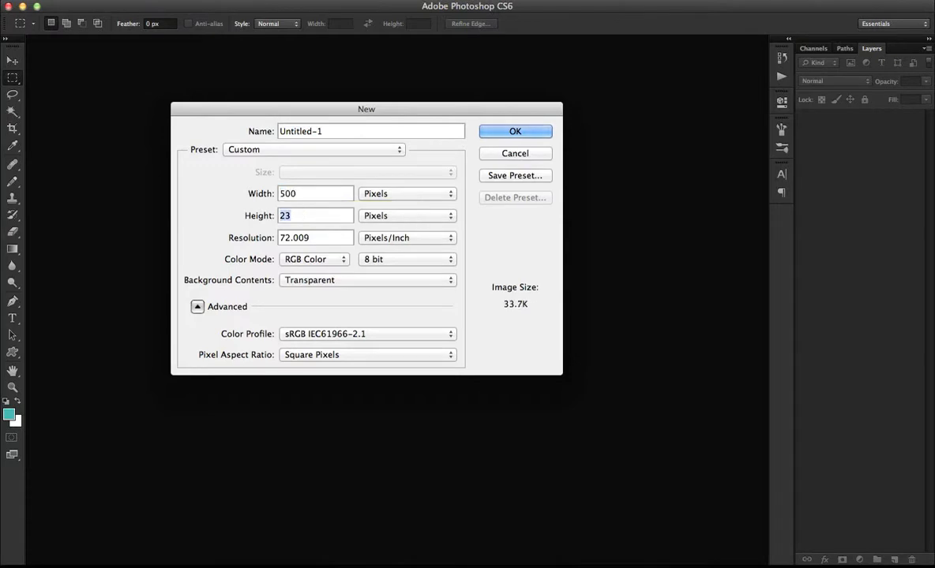
{"action": "type", "text": "500"}
{"action": "key", "text": "Return"}
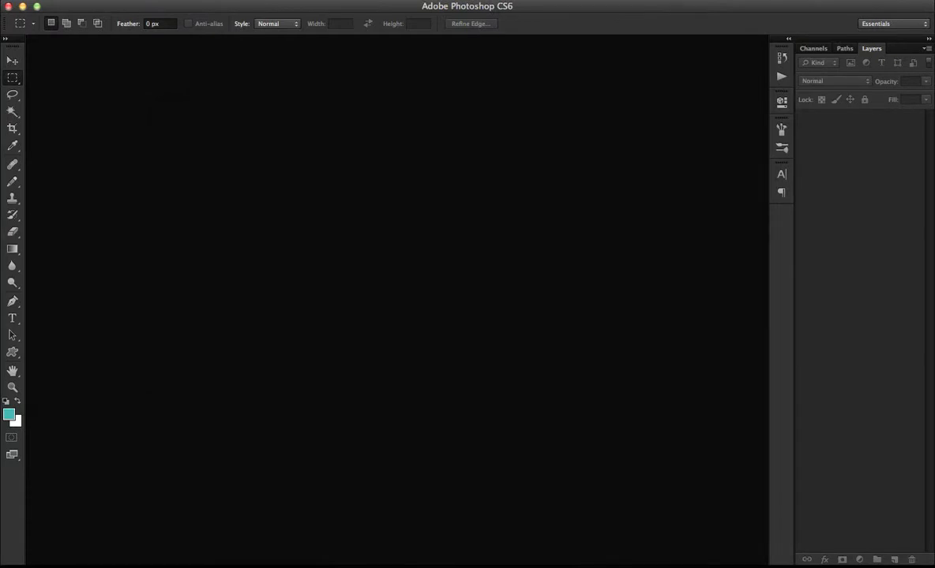
Show the document in full-screen mode with the canvas repositioned, and rename Layer 1 to "bg".
{"action": "left_click_drag", "start_coordinate": [273, 40], "coordinate": [502, 131]}
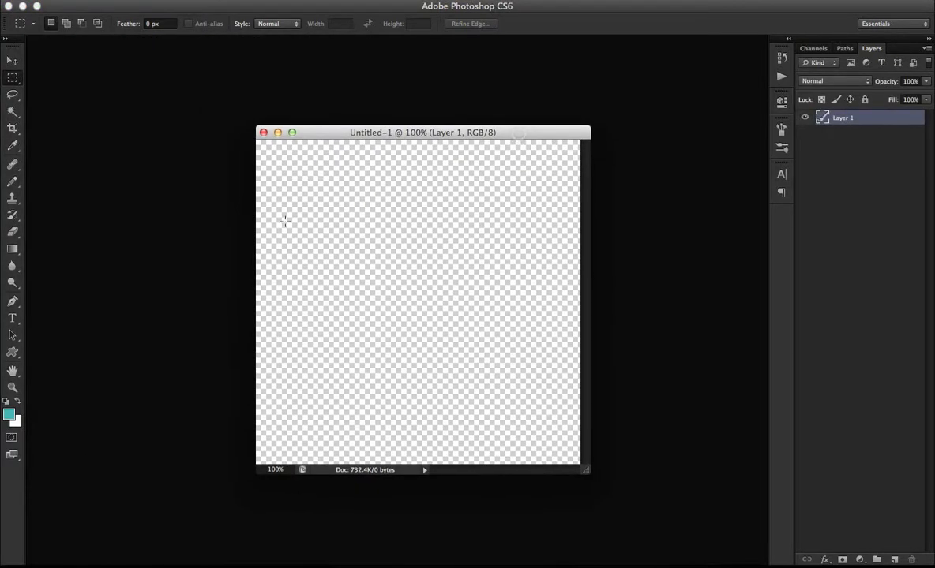
{"action": "key", "text": "f"}
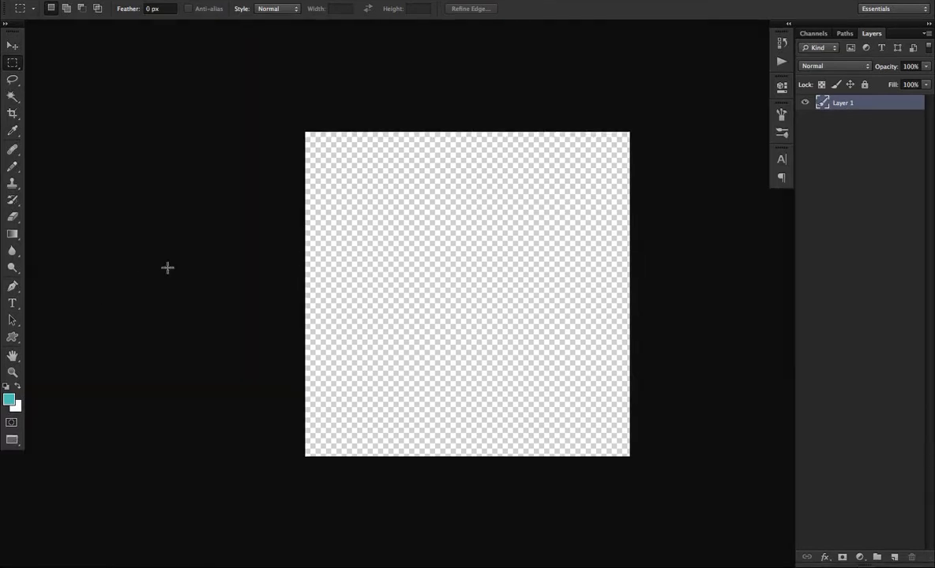
{"action": "left_click_drag", "start_coordinate": [387, 238], "coordinate": [311, 226]}
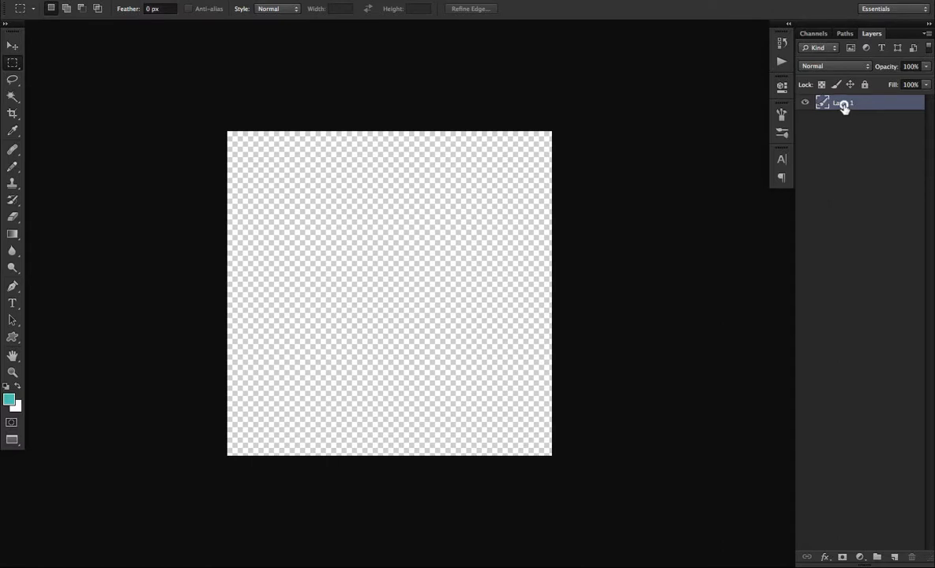
{"action": "type", "text": "bg"}
{"action": "key", "text": "Return"}
Draw a rounded rectangle about 200 by 61 px with a 5 px radius, teal fill and 3 px black stroke in the canvas's upper middle.
{"action": "left_click", "coordinate": [14, 235]}
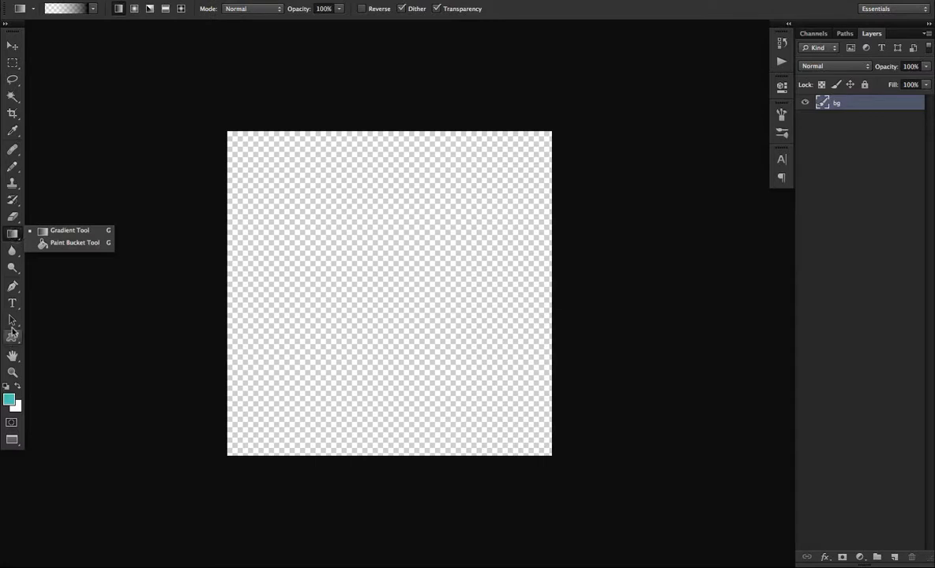
{"action": "left_click", "coordinate": [12, 340]}
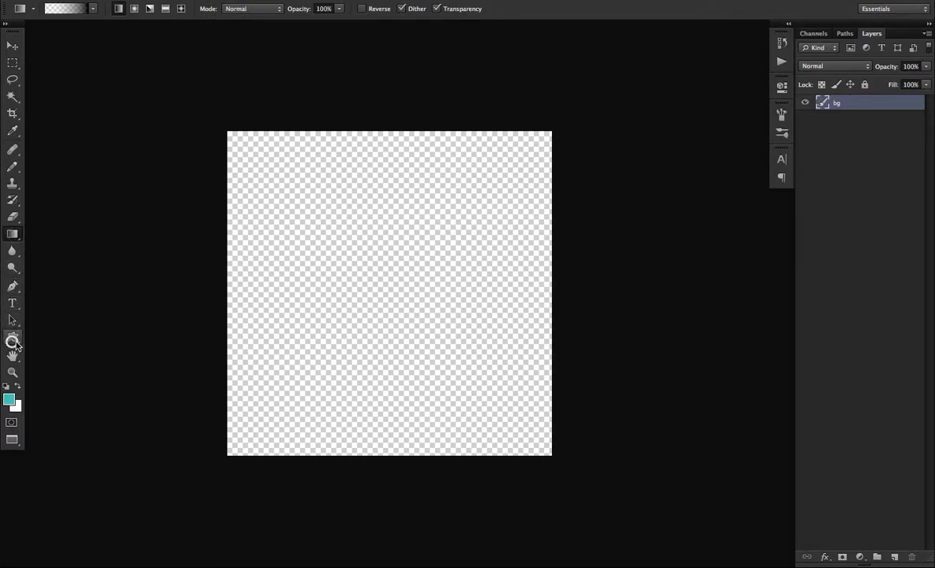
{"action": "left_click", "coordinate": [12, 338]}
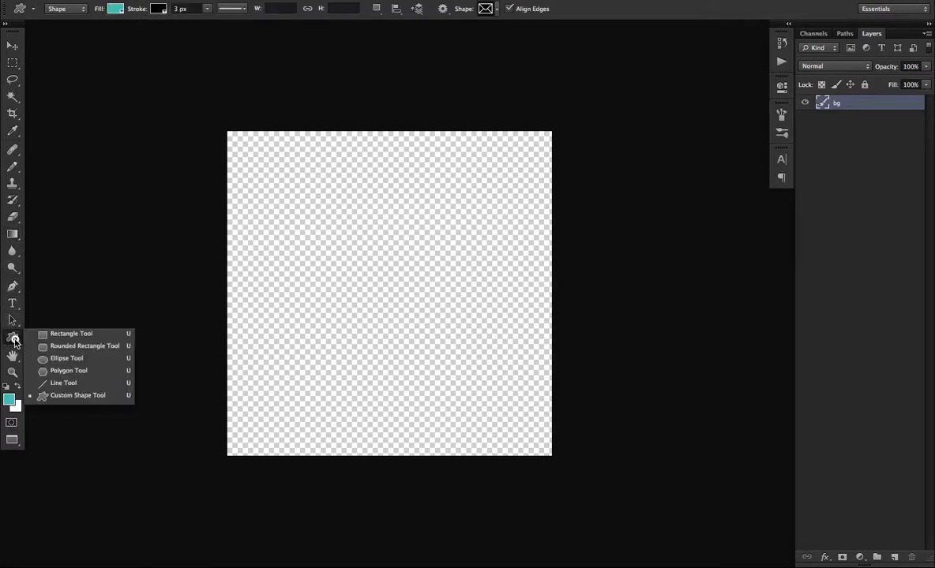
{"action": "left_click", "coordinate": [82, 335]}
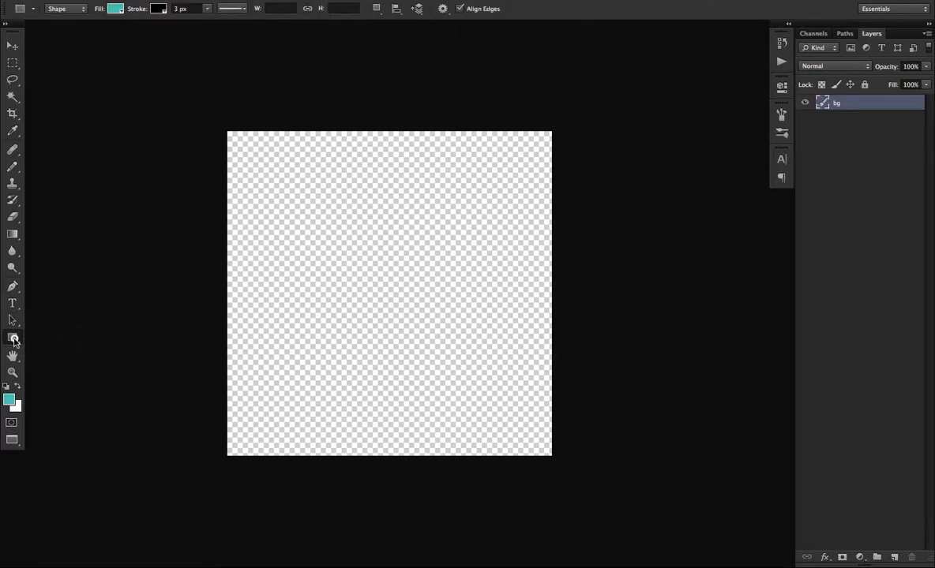
{"action": "left_click", "coordinate": [14, 341]}
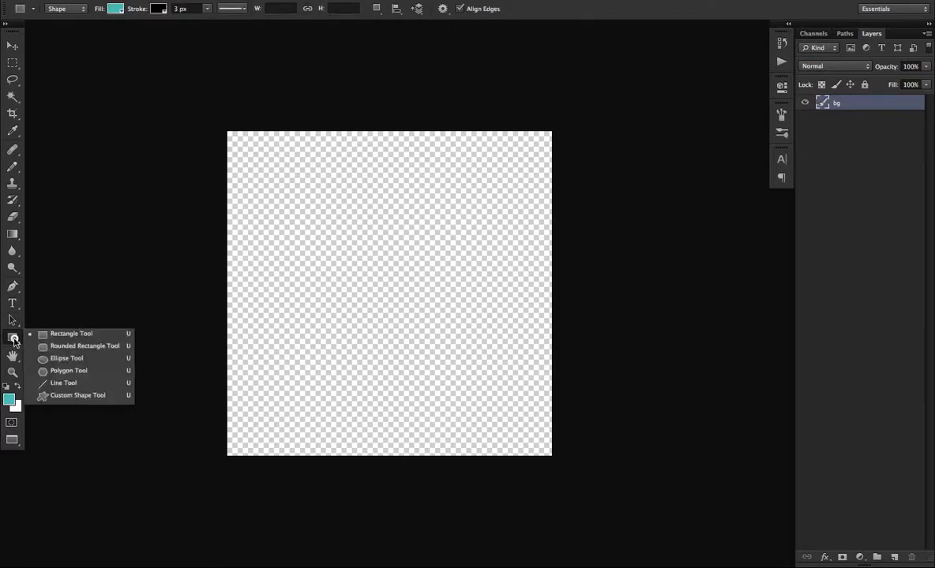
{"action": "left_click", "coordinate": [84, 347]}
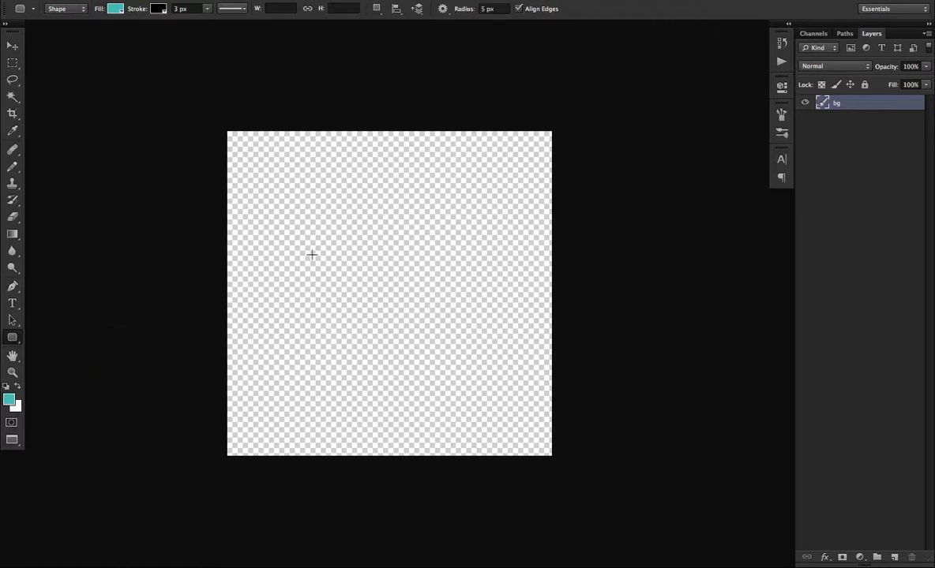
{"action": "left_click_drag", "start_coordinate": [319, 213], "coordinate": [449, 251]}
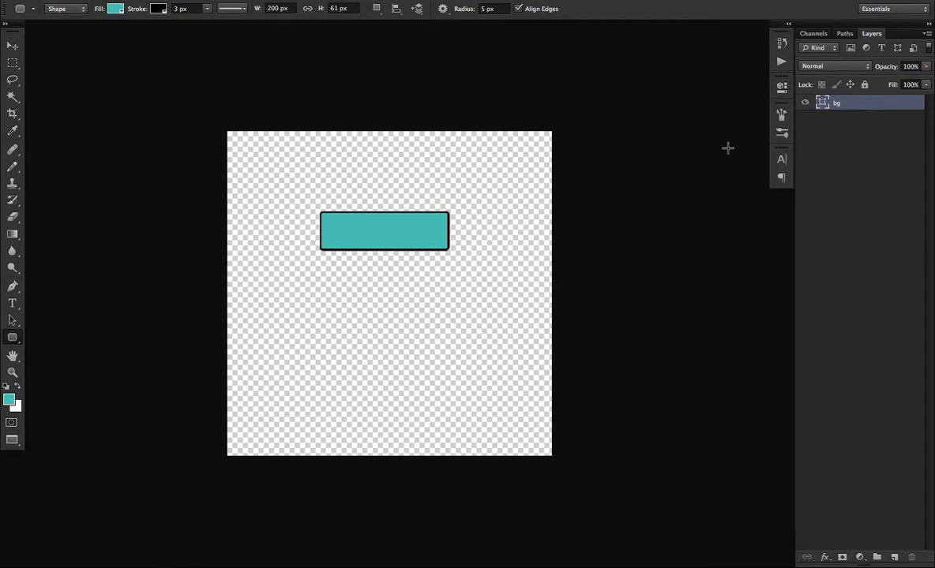
Rasterize the bg layer and reposition the teal rectangle in the upper middle of the canvas.
{"action": "right_click", "coordinate": [869, 105]}
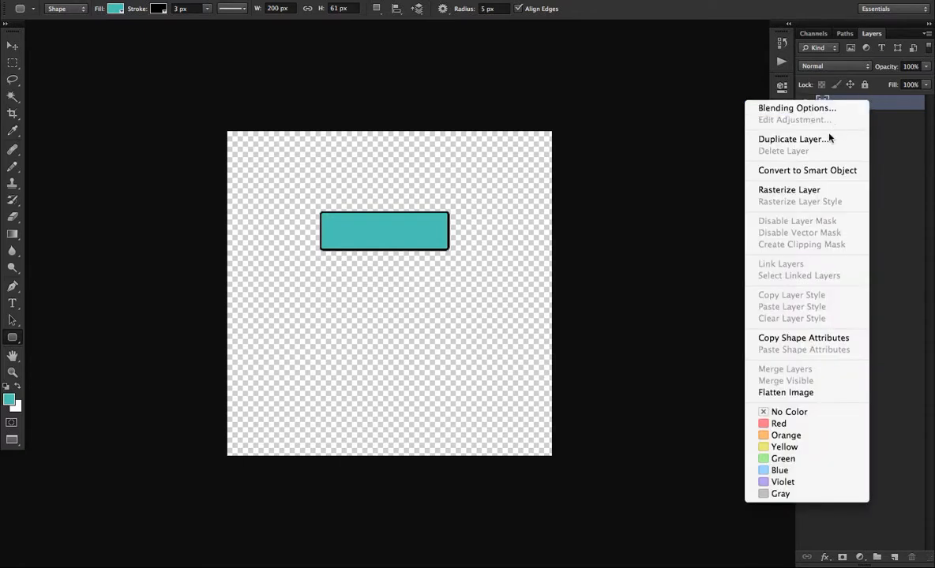
{"action": "left_click", "coordinate": [809, 192]}
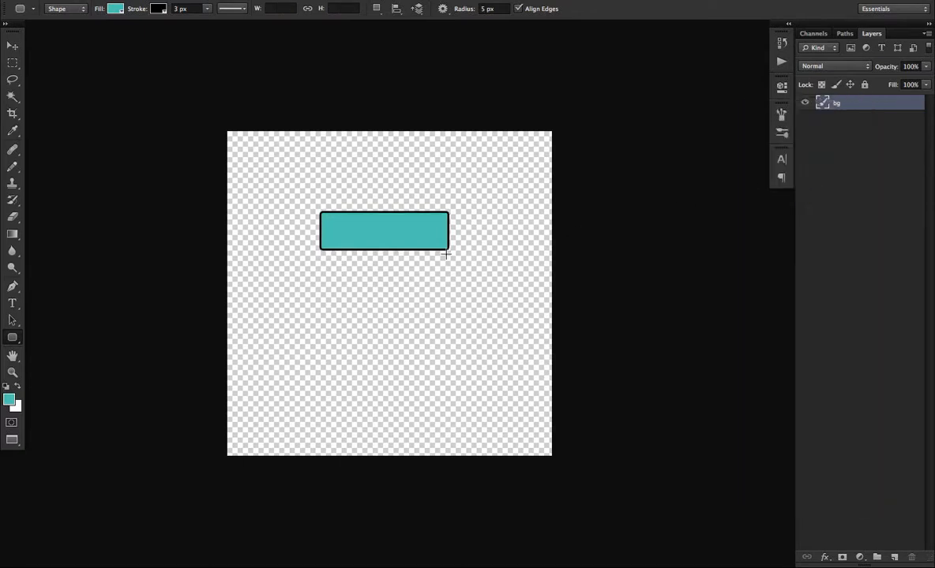
{"action": "key", "text": "v"}
{"action": "left_click_drag", "start_coordinate": [390, 234], "coordinate": [387, 323]}
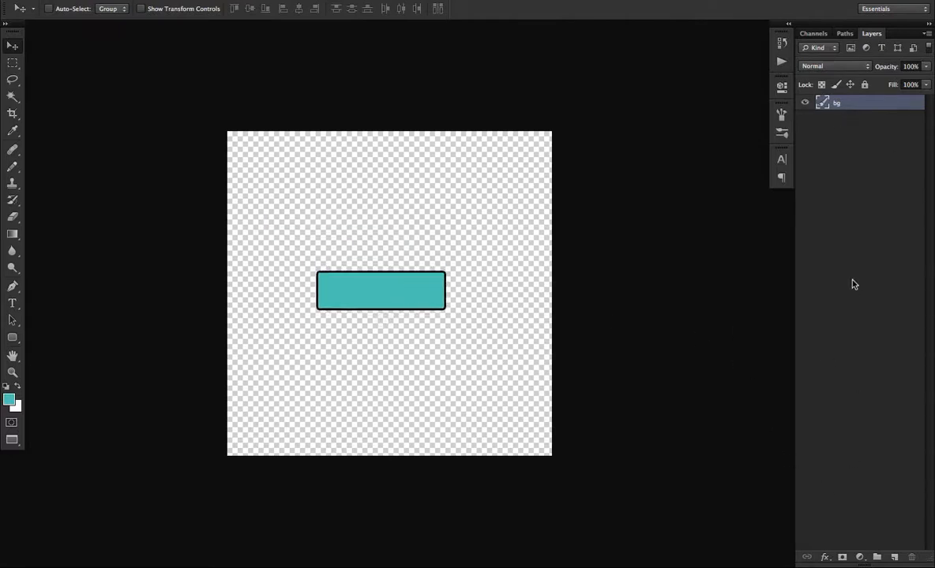
{"action": "left_click_drag", "start_coordinate": [340, 267], "coordinate": [355, 208]}
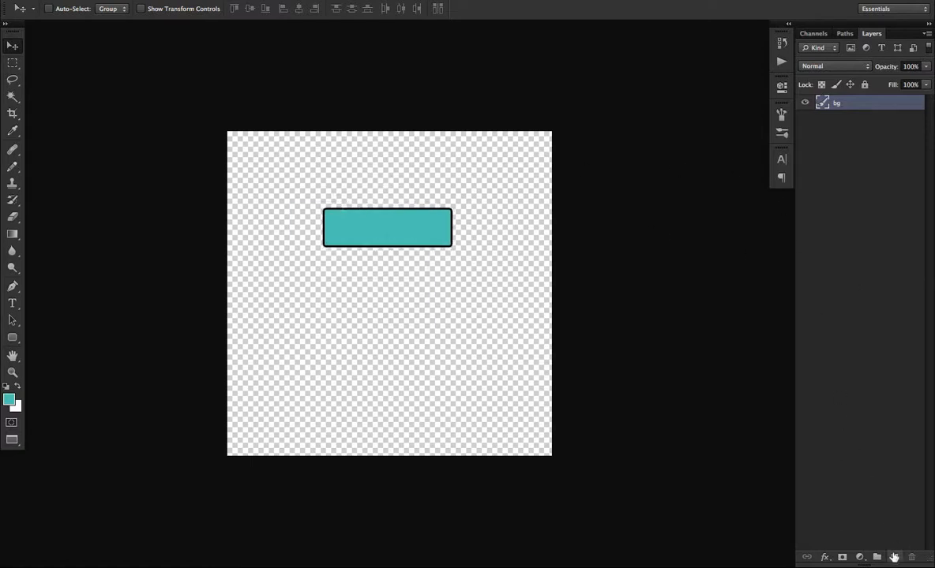
Add a new layer beneath the bg layer and name it "base bg".
{"action": "left_click", "coordinate": [894, 557]}
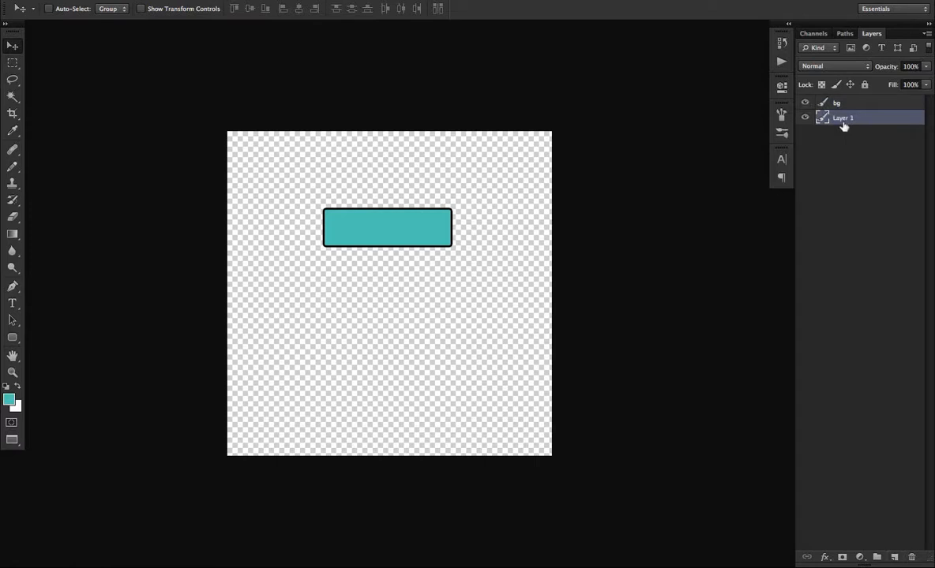
{"action": "type", "text": "base bg"}
{"action": "key", "text": "Return"}
Set the foreground color to black (#000000) and fill the base bg layer with it using the Paint Bucket.
{"action": "left_click", "coordinate": [12, 236]}
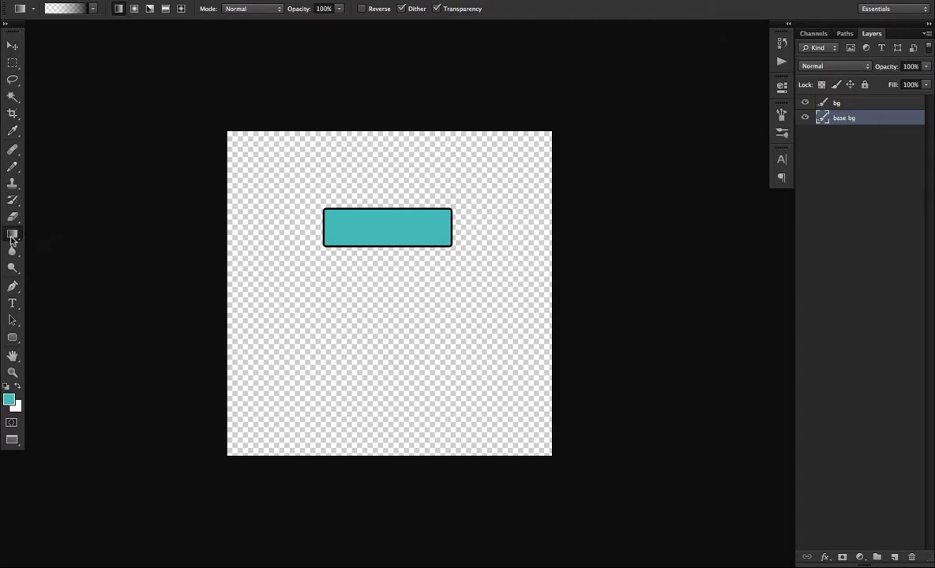
{"action": "left_click", "coordinate": [12, 237]}
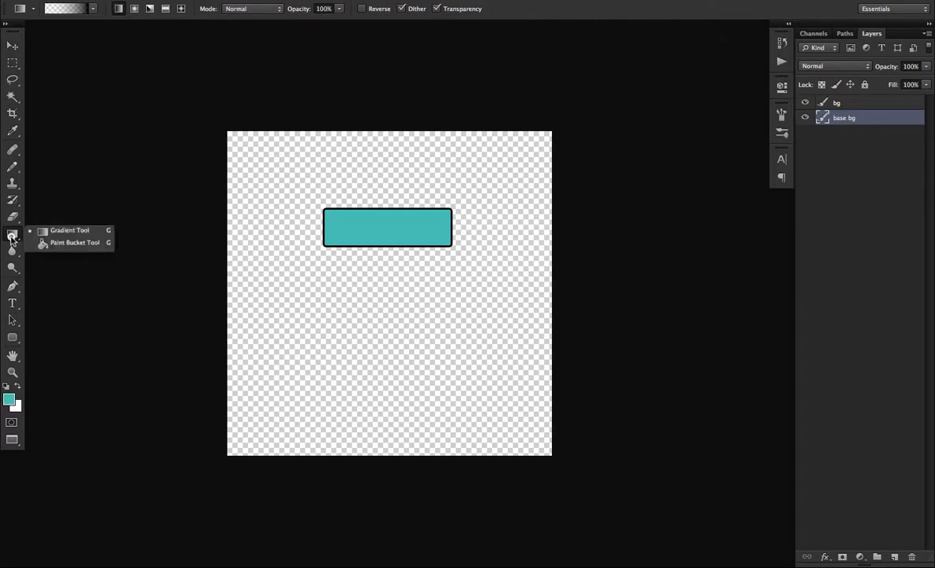
{"action": "left_click", "coordinate": [75, 244]}
{"action": "left_click", "coordinate": [12, 236]}
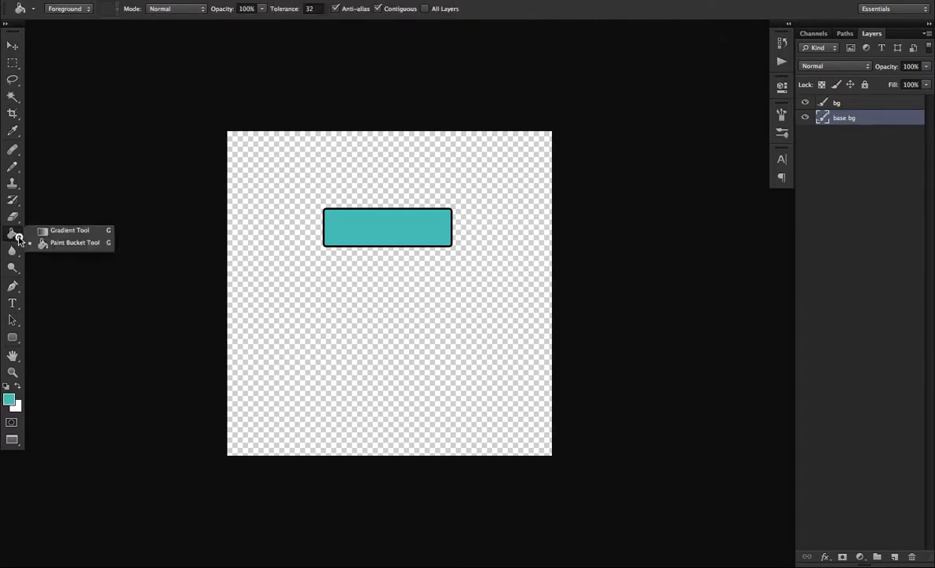
{"action": "left_click", "coordinate": [71, 231]}
{"action": "key", "text": "shift+g"}
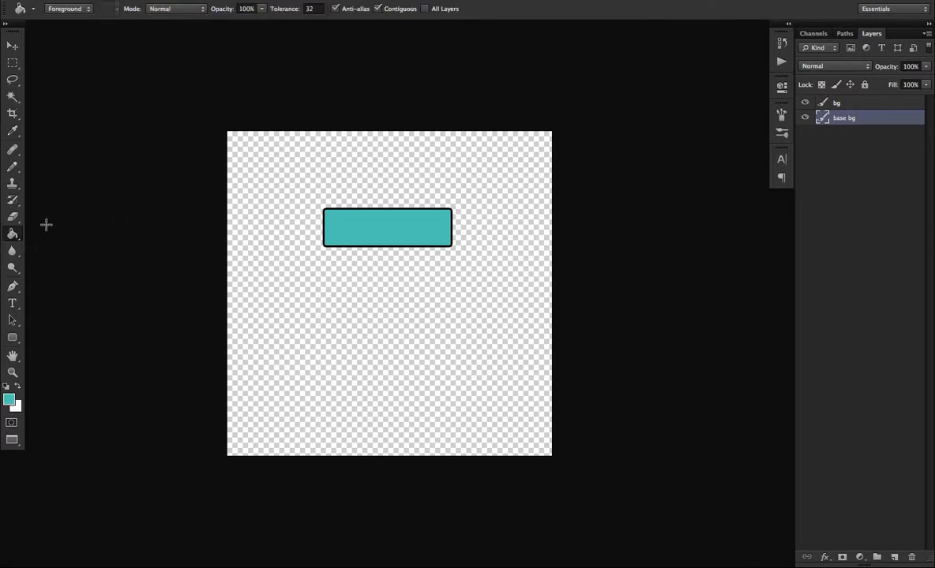
{"action": "left_click", "coordinate": [13, 235]}
{"action": "left_click", "coordinate": [63, 243]}
{"action": "left_click", "coordinate": [8, 398]}
{"action": "left_click_drag", "start_coordinate": [666, 413], "coordinate": [529, 535]}
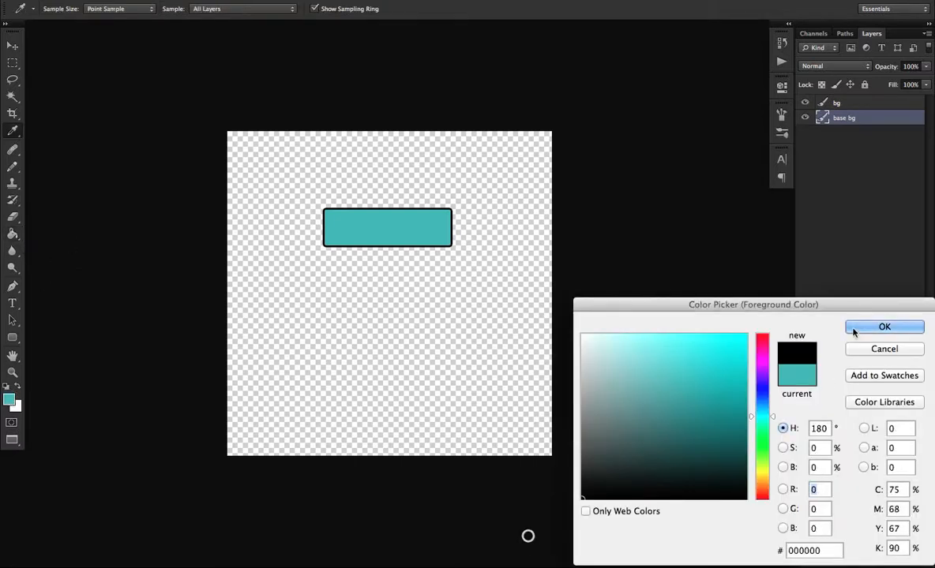
{"action": "left_click", "coordinate": [878, 331]}
{"action": "left_click", "coordinate": [458, 312]}
{"action": "key", "text": "m"}
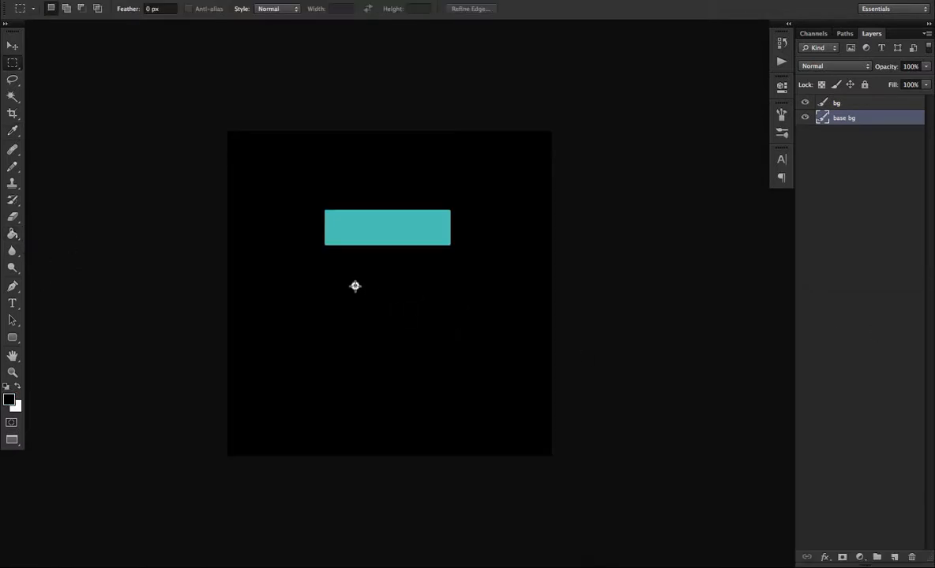
Rename the bg layer holding the teal rectangle to "button bg".
{"action": "left_click", "coordinate": [851, 103]}
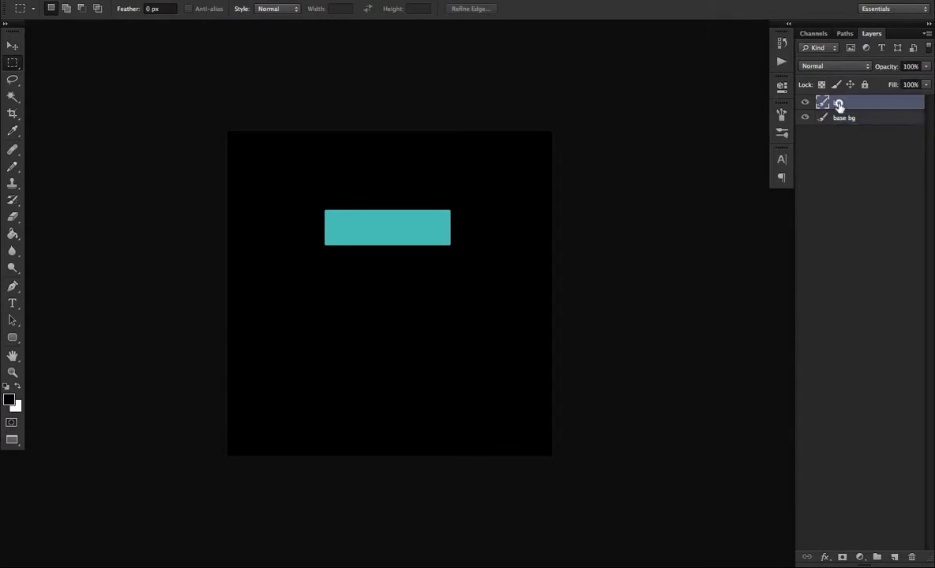
{"action": "double_click", "coordinate": [839, 104]}
{"action": "type", "text": "button bg"}
{"action": "key", "text": "Return"}
Add a Gradient Overlay to the button bg layer and open its black-to-white gradient for editing.
{"action": "double_click", "coordinate": [897, 105]}
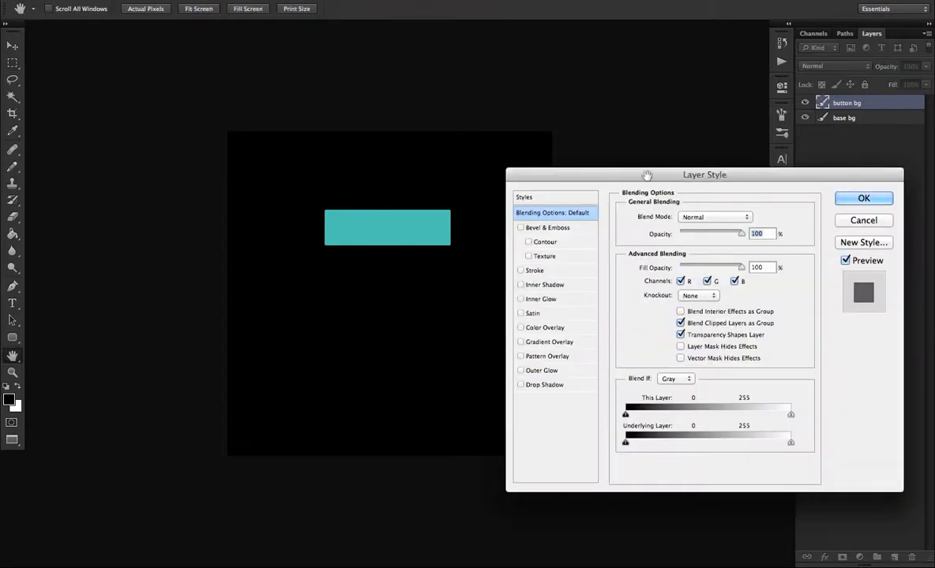
{"action": "left_click_drag", "start_coordinate": [606, 162], "coordinate": [604, 101]}
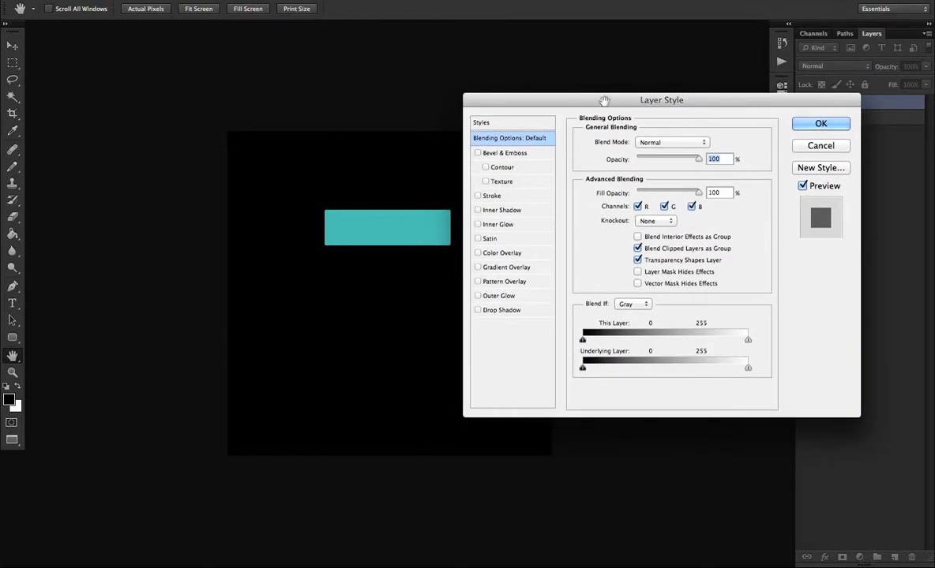
{"action": "left_click", "coordinate": [479, 268]}
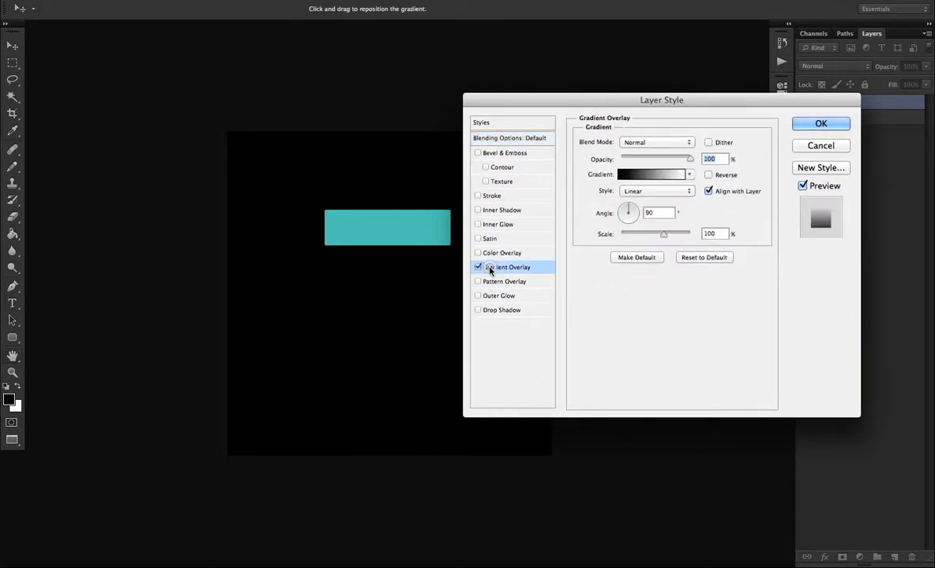
{"action": "left_click", "coordinate": [636, 175]}
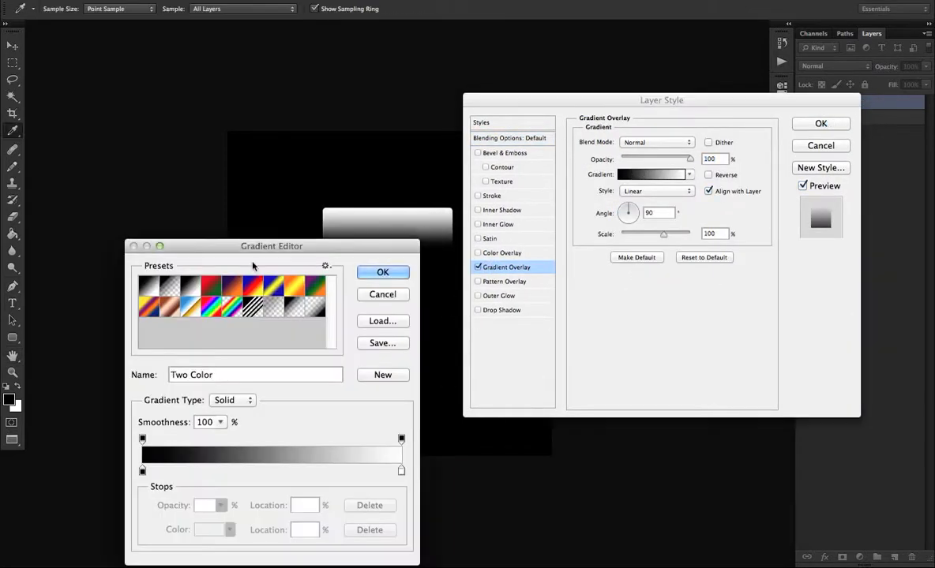
{"action": "left_click_drag", "start_coordinate": [319, 249], "coordinate": [683, 80]}
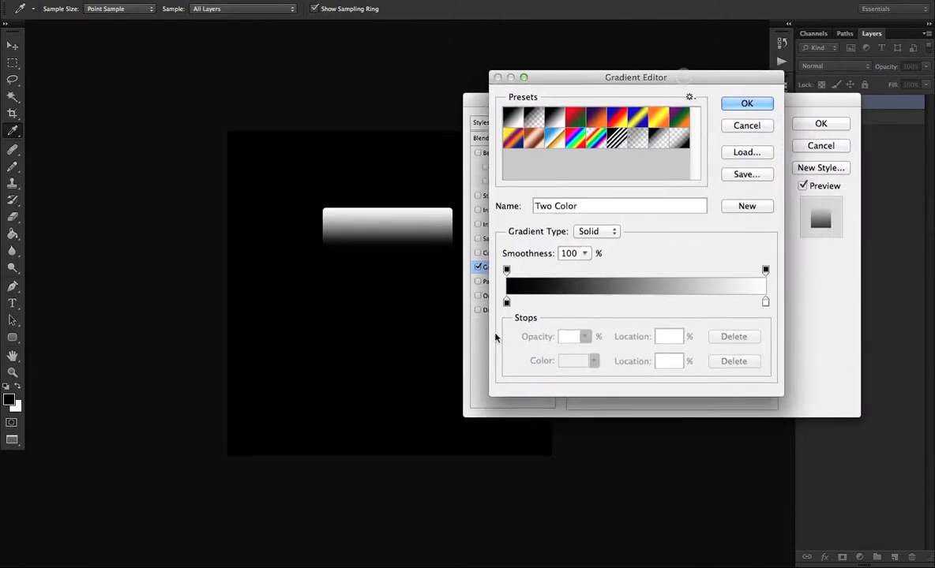
Set the overlay gradient's black stop to dark gray #1d1d1d and its white stop to gray #595959, and accept the gradient.
{"action": "double_click", "coordinate": [507, 303]}
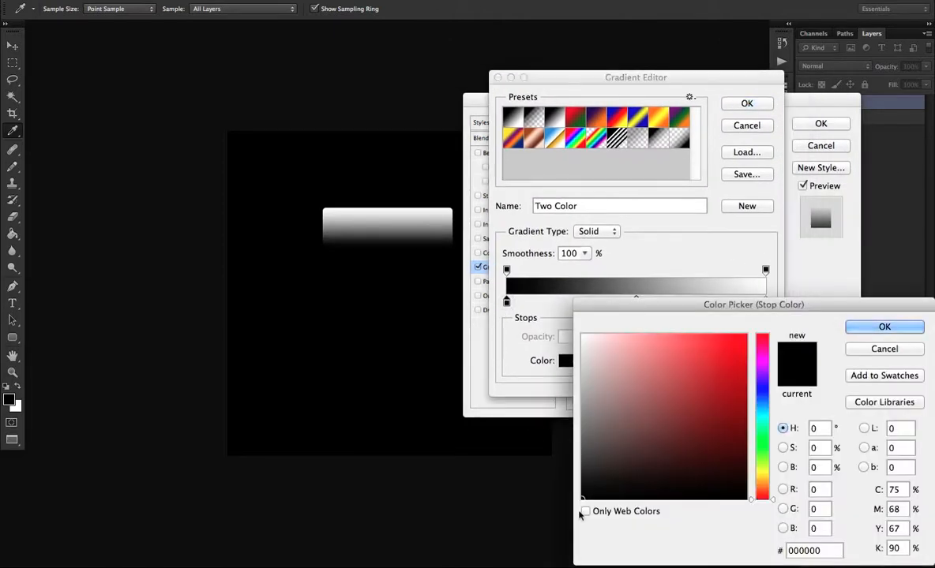
{"action": "left_click_drag", "start_coordinate": [560, 462], "coordinate": [572, 482]}
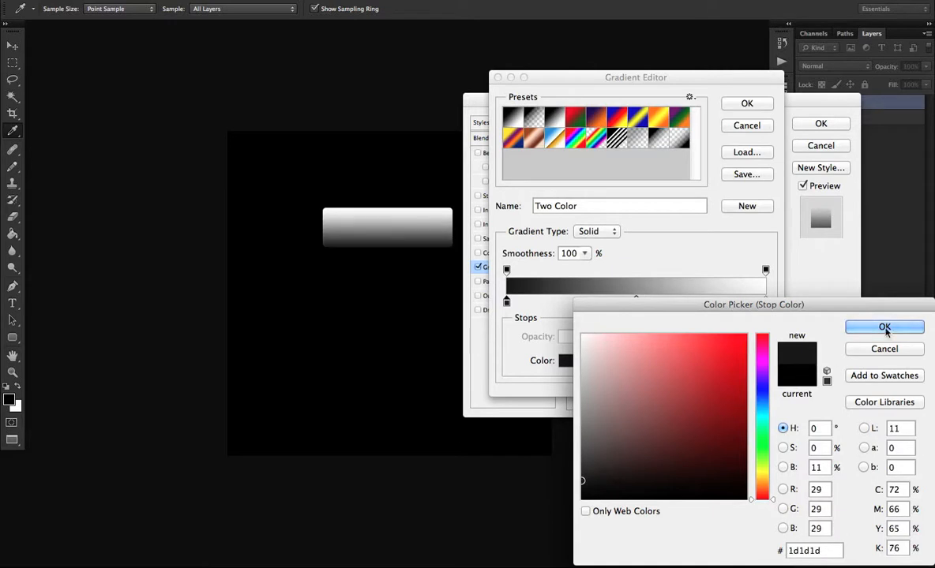
{"action": "left_click", "coordinate": [884, 327]}
{"action": "double_click", "coordinate": [765, 302]}
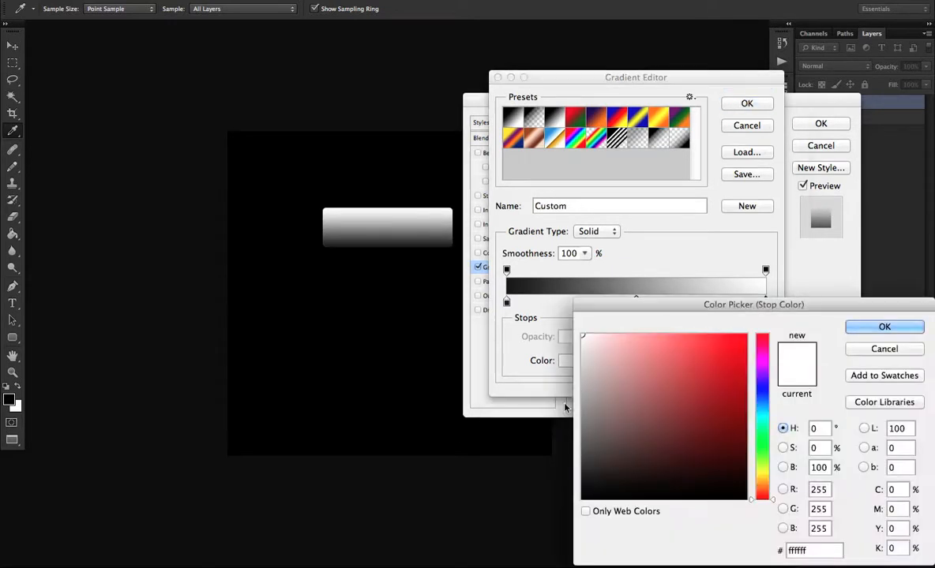
{"action": "mouse_move", "coordinate": [584, 388]}
{"action": "left_mouse_down"}
{"action": "mouse_move", "coordinate": [594, 385]}
{"action": "mouse_move", "coordinate": [582, 399]}
{"action": "mouse_move", "coordinate": [616, 409]}
{"action": "mouse_move", "coordinate": [564, 427]}
{"action": "mouse_move", "coordinate": [567, 443]}
{"action": "left_mouse_up"}
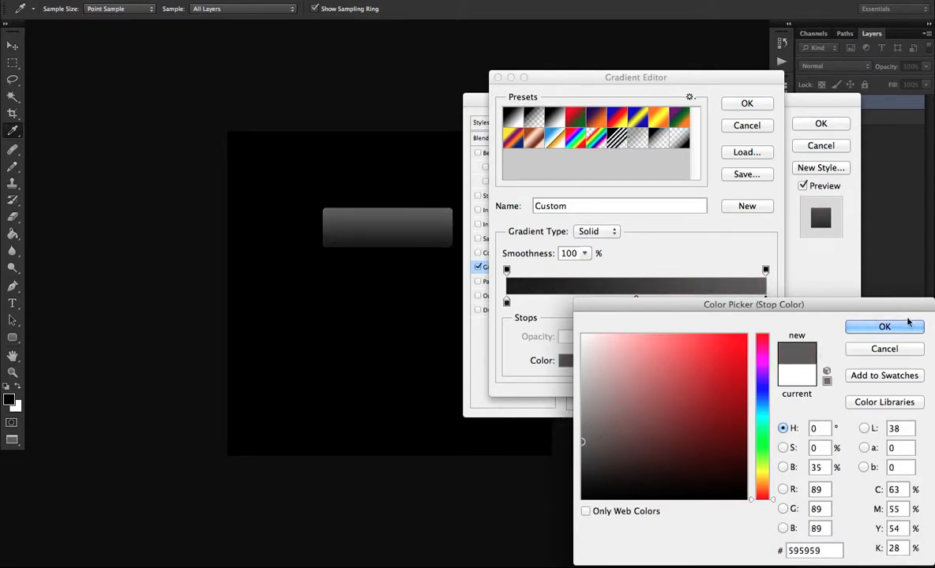
{"action": "left_click", "coordinate": [883, 327]}
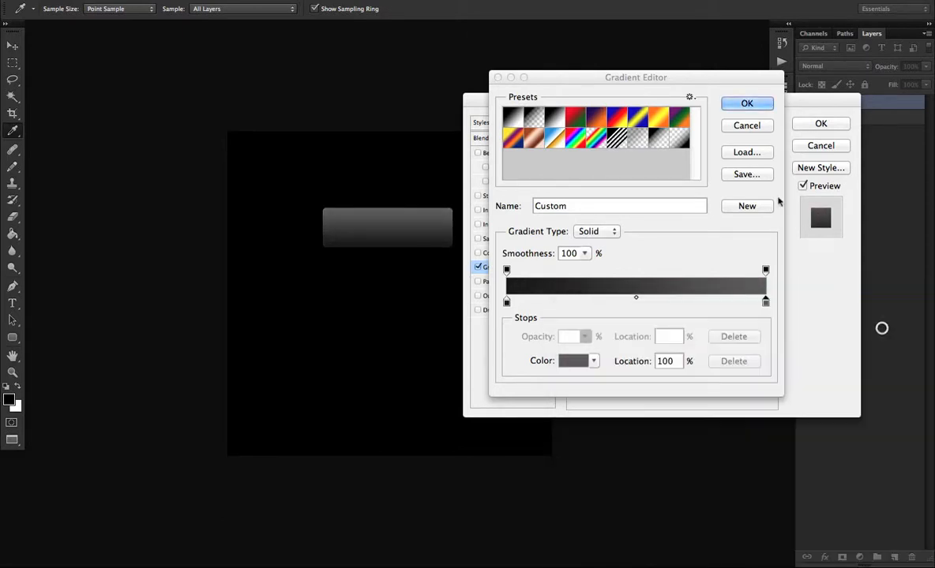
{"action": "left_click", "coordinate": [747, 105]}
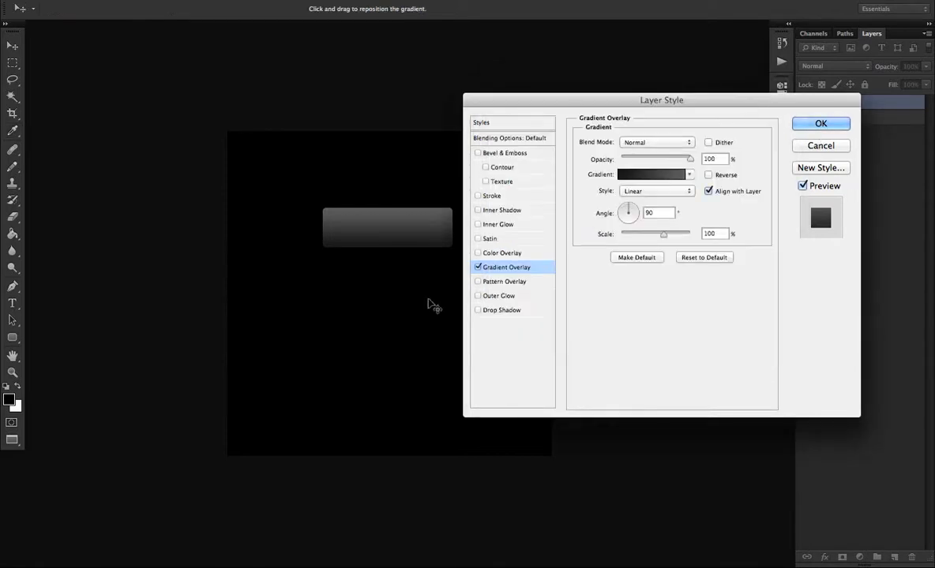
Add a 1 px outside Stroke to the button bg layer with a linear gradient fill at a 90° angle.
{"action": "left_click", "coordinate": [478, 196]}
{"action": "left_click", "coordinate": [514, 195]}
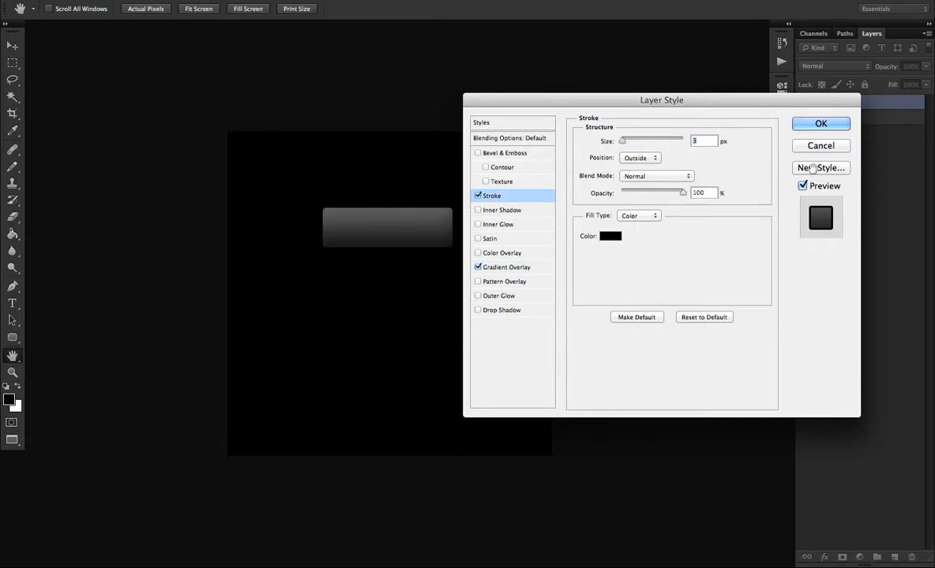
{"action": "left_click", "coordinate": [608, 236]}
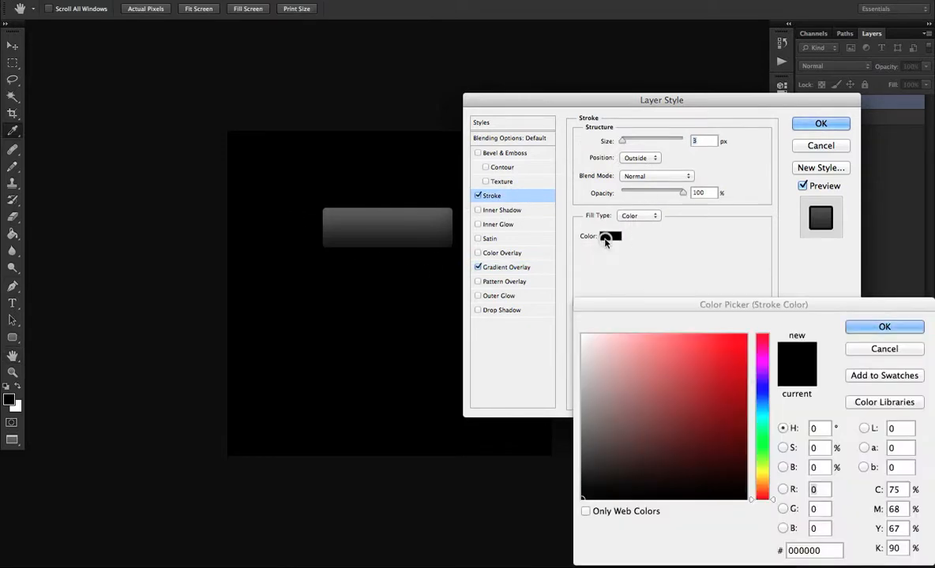
{"action": "left_click", "coordinate": [888, 348]}
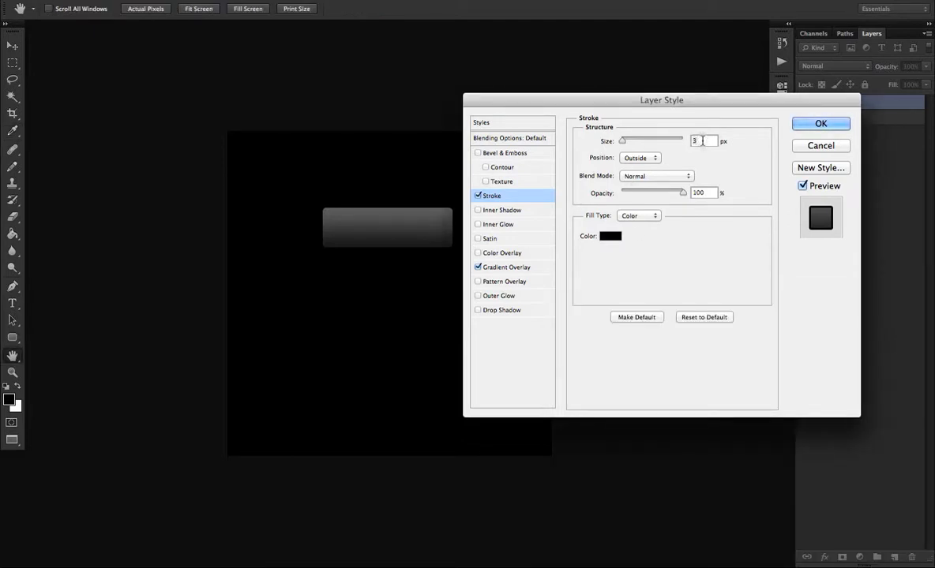
{"action": "double_click", "coordinate": [695, 140]}
{"action": "type", "text": "1"}
{"action": "left_click", "coordinate": [646, 217]}
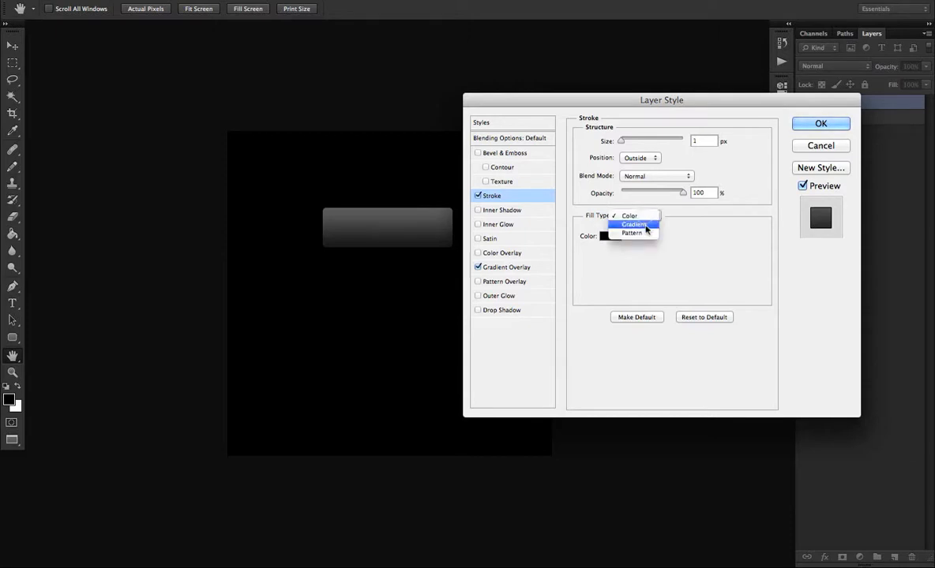
{"action": "left_click", "coordinate": [646, 227]}
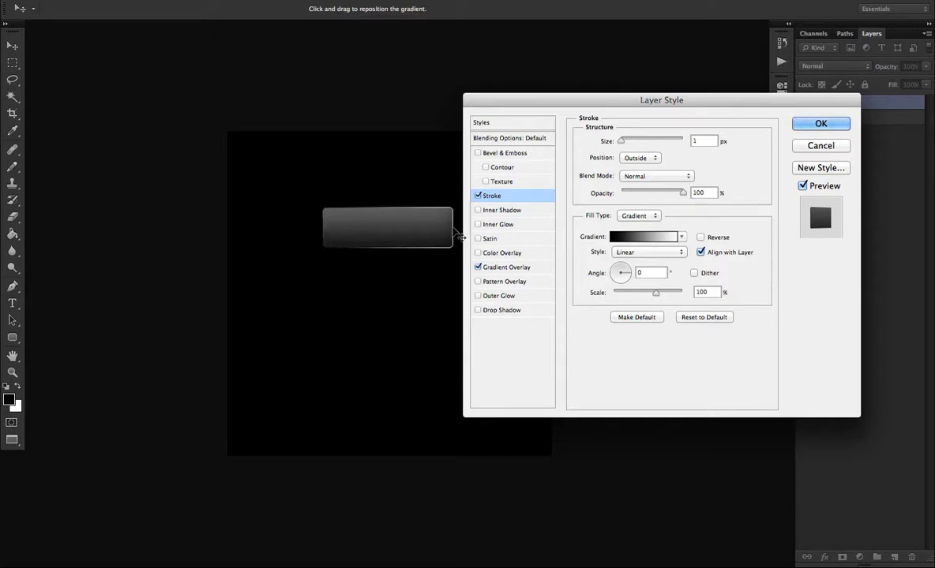
{"action": "left_click_drag", "start_coordinate": [622, 273], "coordinate": [621, 256]}
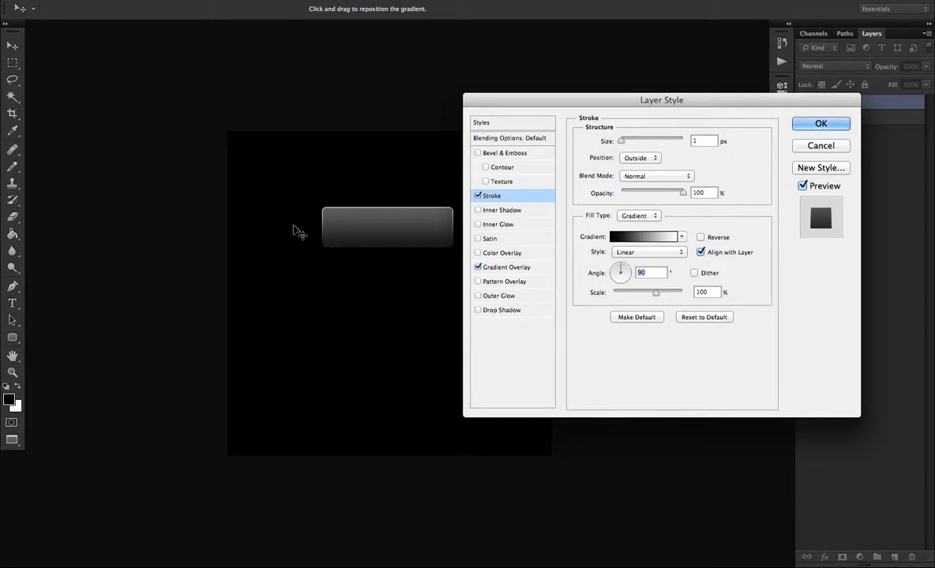
Change the white stop of the stroke's gradient to a medium gray.
{"action": "left_click", "coordinate": [673, 236]}
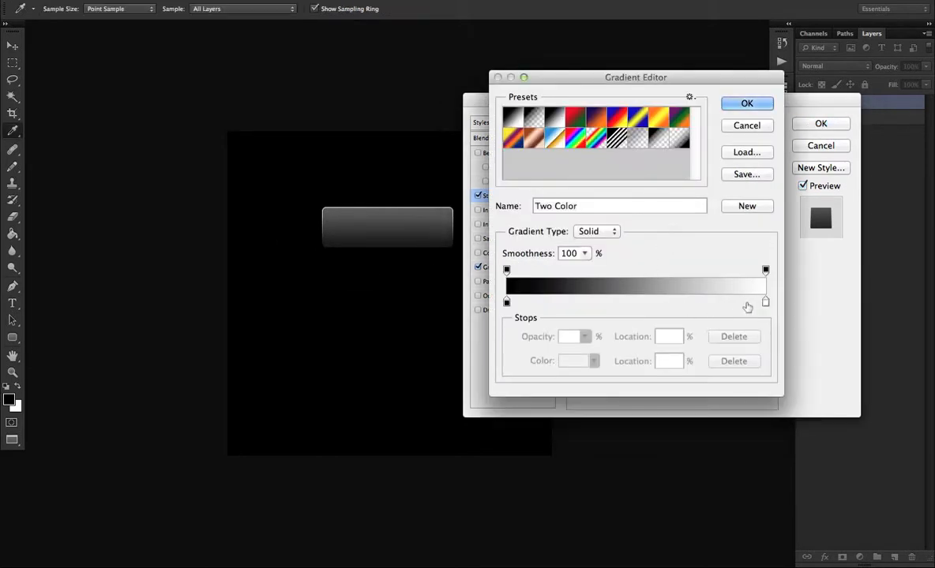
{"action": "left_click", "coordinate": [744, 101]}
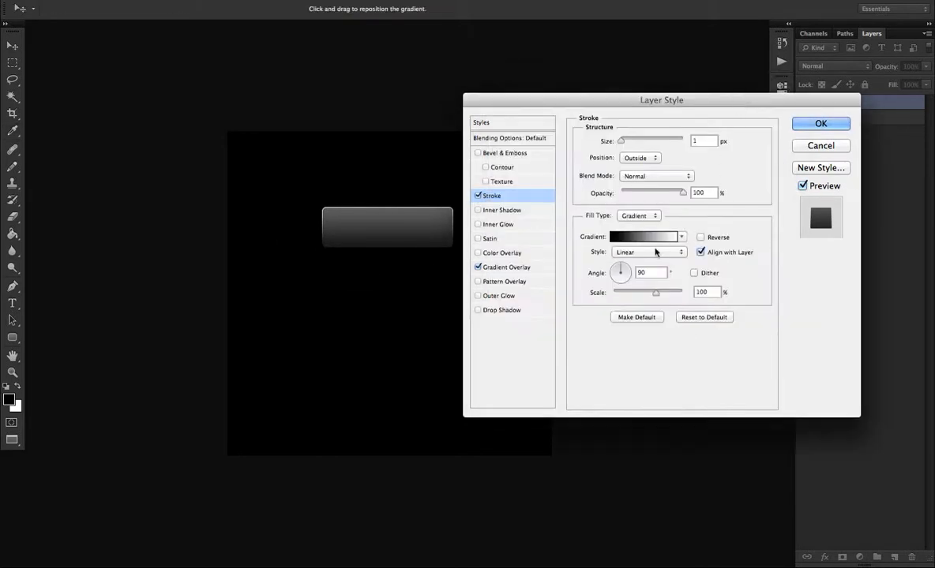
{"action": "left_click", "coordinate": [635, 239]}
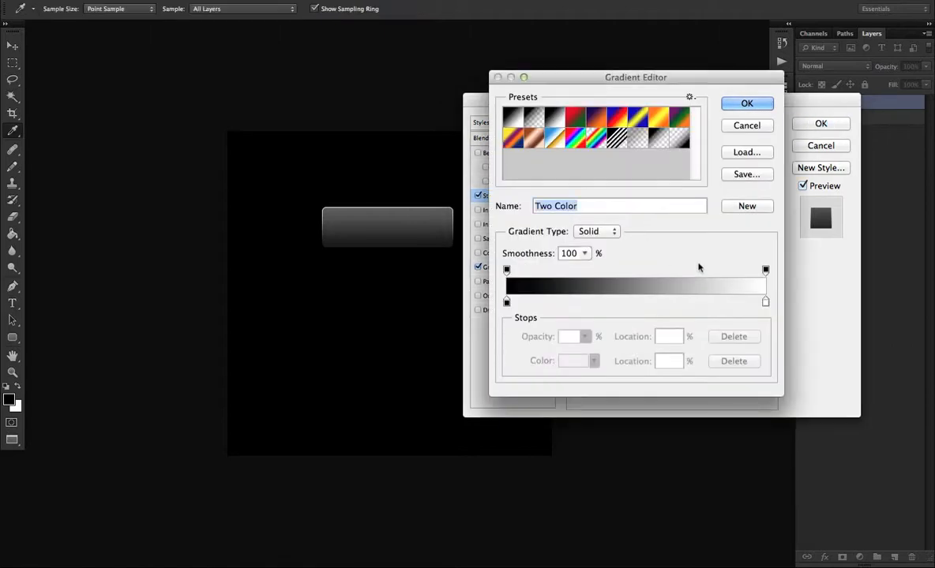
{"action": "left_click", "coordinate": [765, 304]}
{"action": "double_click", "coordinate": [765, 304]}
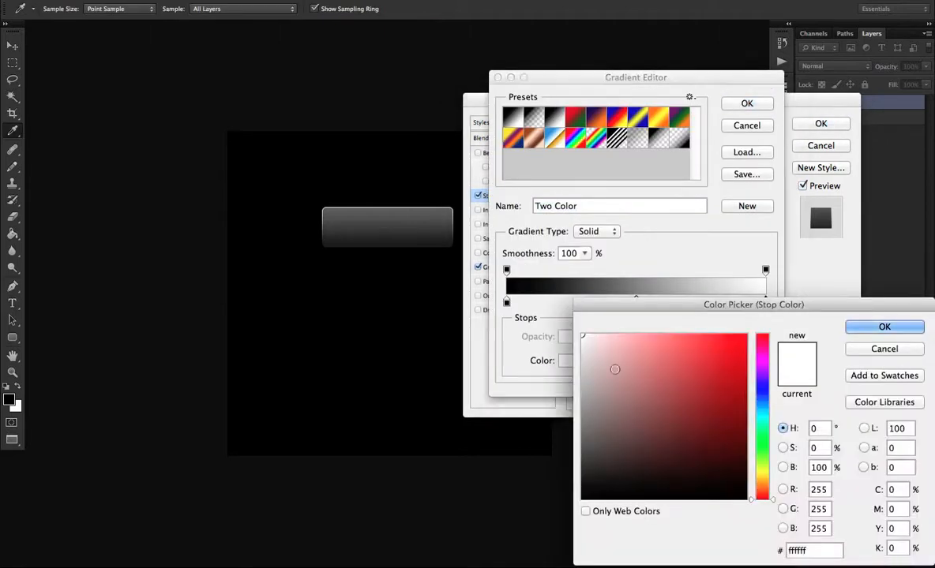
{"action": "mouse_move", "coordinate": [613, 367]}
{"action": "left_mouse_down"}
{"action": "mouse_move", "coordinate": [566, 384]}
{"action": "mouse_move", "coordinate": [566, 412]}
{"action": "mouse_move", "coordinate": [567, 398]}
{"action": "left_mouse_up"}
{"action": "left_click", "coordinate": [863, 327]}
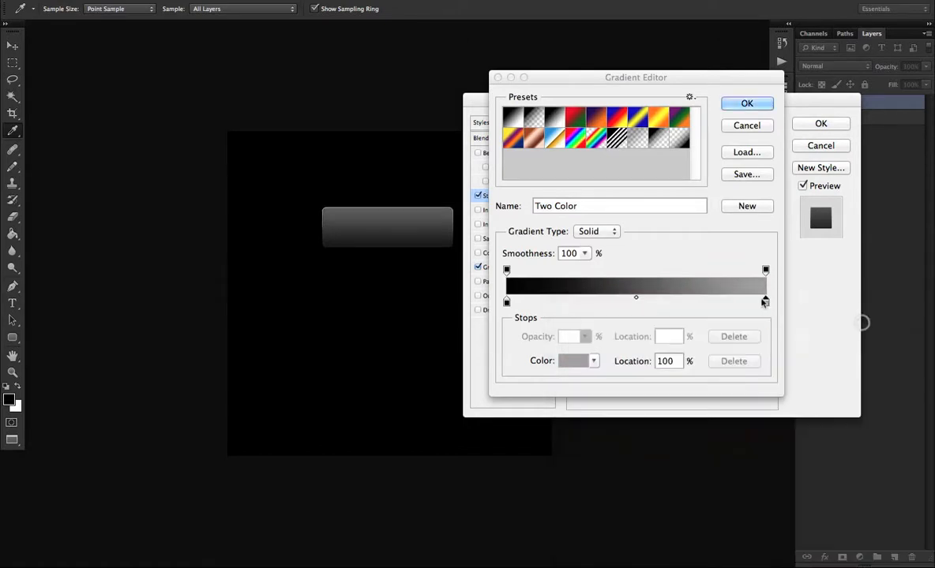
Set the black stop of the stroke's gradient to #161616 and apply the button bg layer style.
{"action": "left_click", "coordinate": [507, 303]}
{"action": "double_click", "coordinate": [507, 303]}
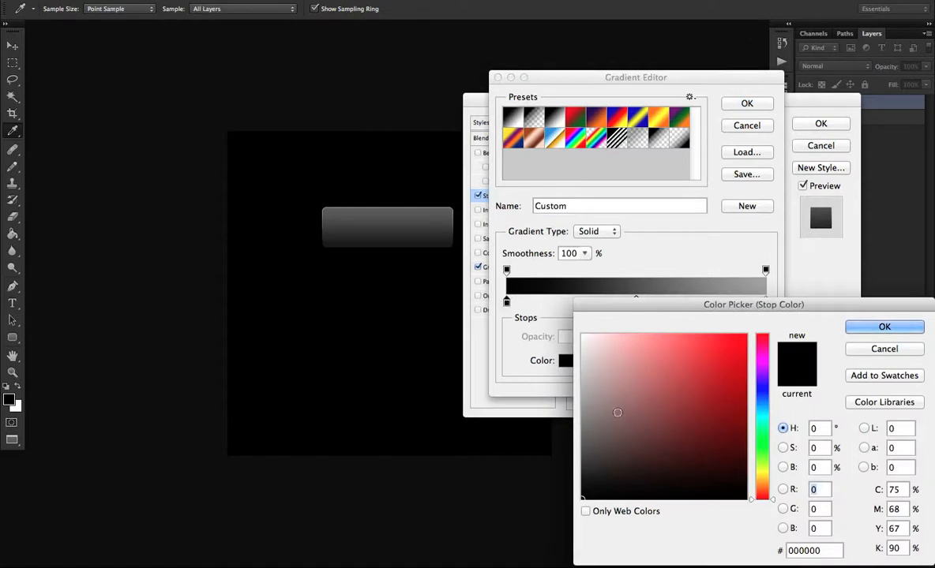
{"action": "mouse_move", "coordinate": [616, 408]}
{"action": "left_mouse_down"}
{"action": "mouse_move", "coordinate": [574, 459]}
{"action": "mouse_move", "coordinate": [564, 484]}
{"action": "mouse_move", "coordinate": [577, 486]}
{"action": "left_mouse_up"}
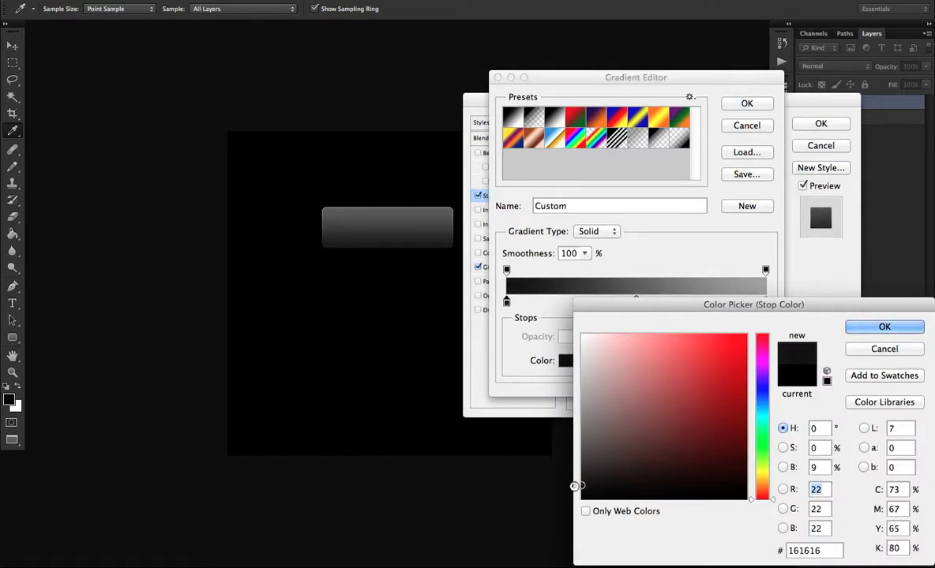
{"action": "left_click", "coordinate": [863, 328]}
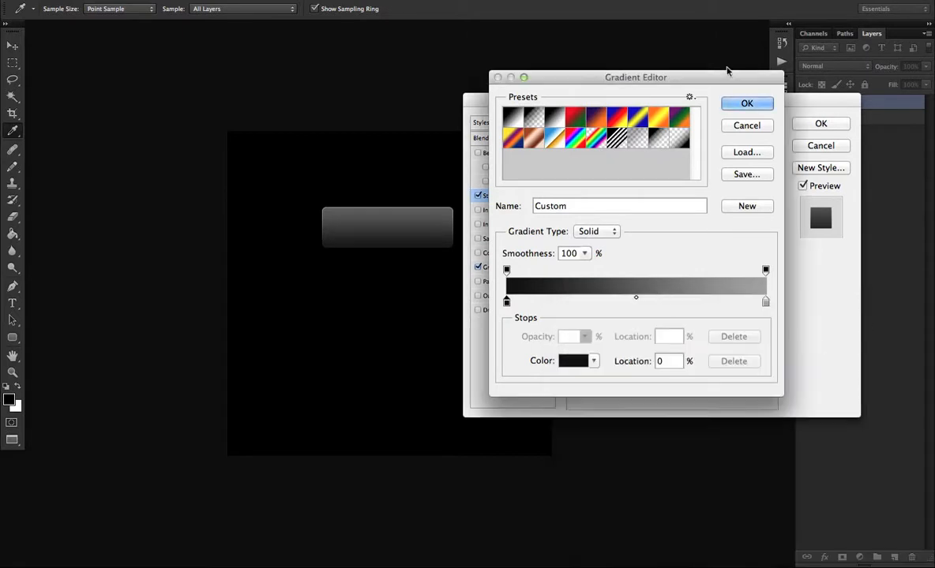
{"action": "left_click", "coordinate": [747, 106]}
{"action": "left_click", "coordinate": [820, 125]}
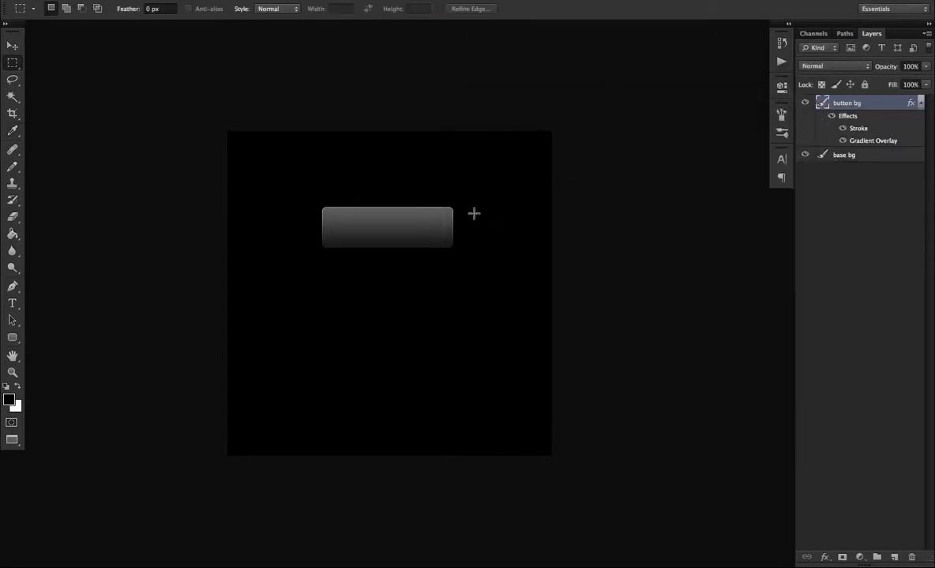
Add a Color Overlay in light gray #cccccc to the base bg layer.
{"action": "double_click", "coordinate": [911, 155]}
{"action": "left_click", "coordinate": [501, 252]}
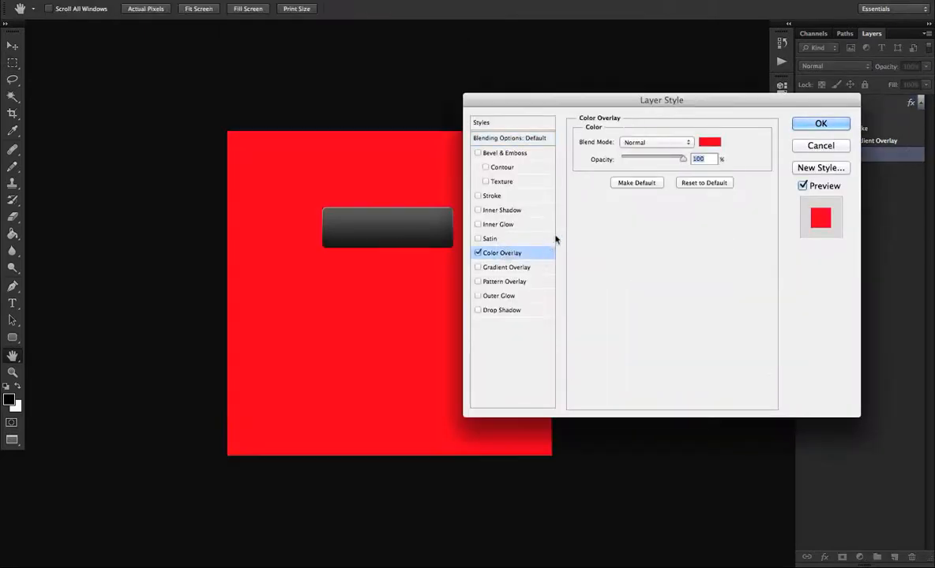
{"action": "left_click", "coordinate": [709, 142]}
{"action": "left_click_drag", "start_coordinate": [632, 337], "coordinate": [583, 370]}
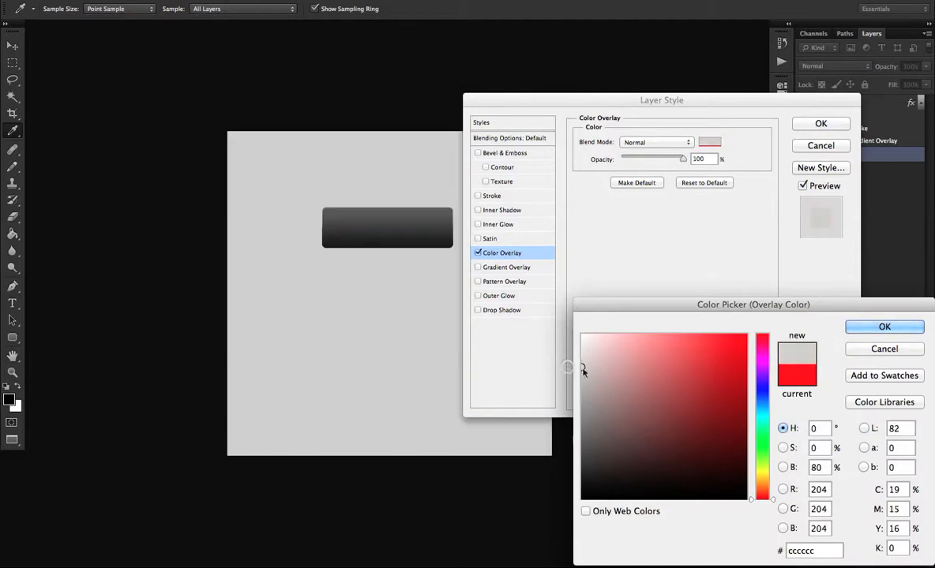
{"action": "left_click", "coordinate": [856, 327]}
{"action": "left_click", "coordinate": [821, 124]}
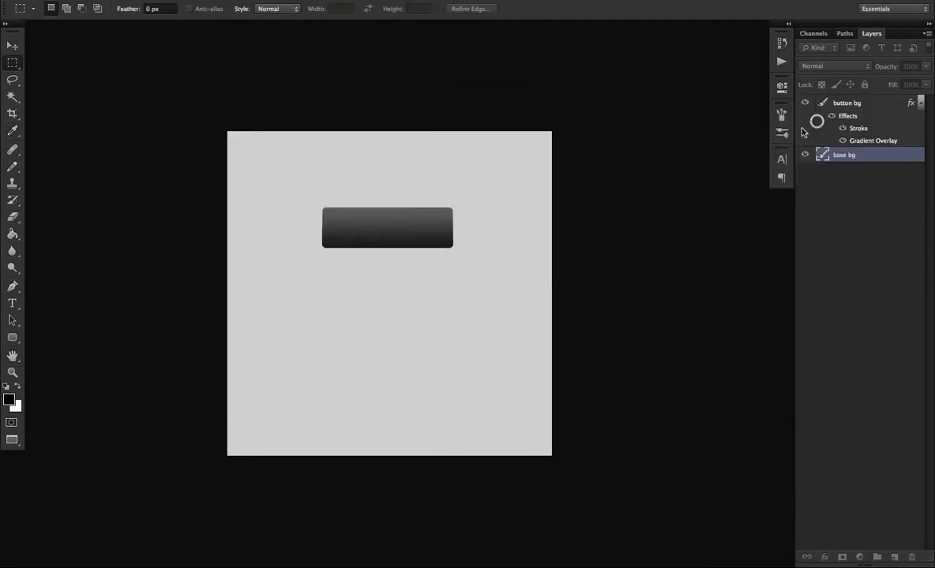
Add a Drop Shadow to the button bg layer with a 3 px distance and 47% opacity.
{"action": "left_click", "coordinate": [858, 103]}
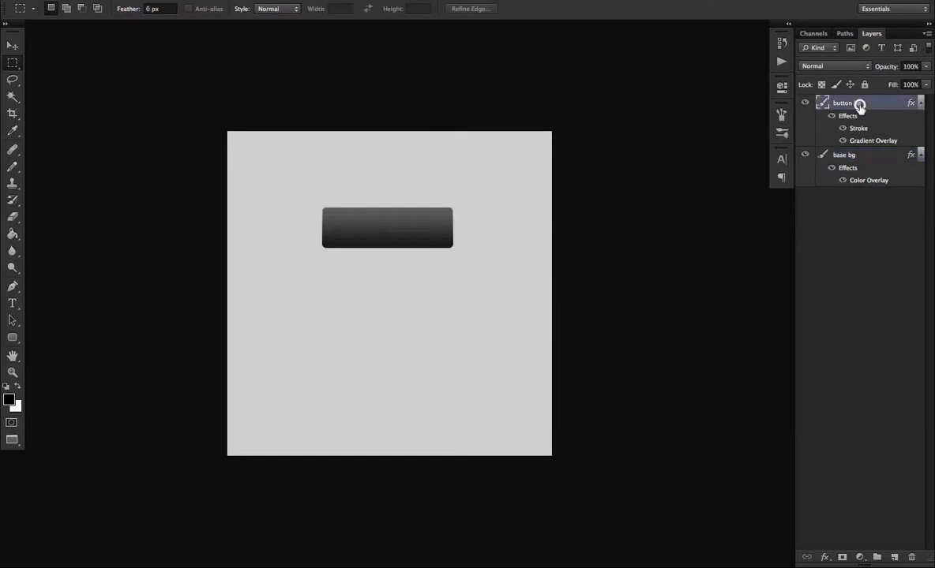
{"action": "double_click", "coordinate": [905, 103]}
{"action": "left_click_drag", "start_coordinate": [552, 98], "coordinate": [588, 96]}
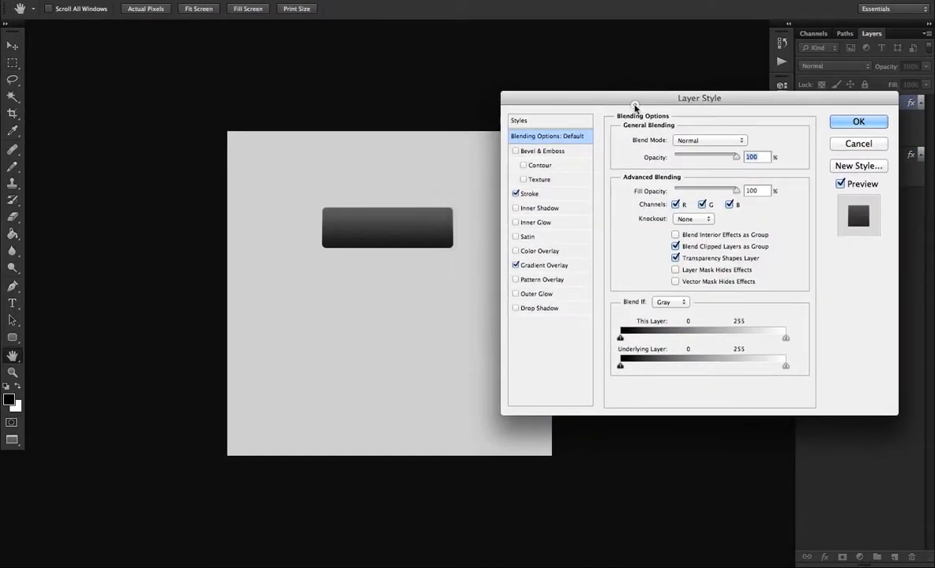
{"action": "left_click", "coordinate": [514, 307]}
{"action": "left_click", "coordinate": [552, 308]}
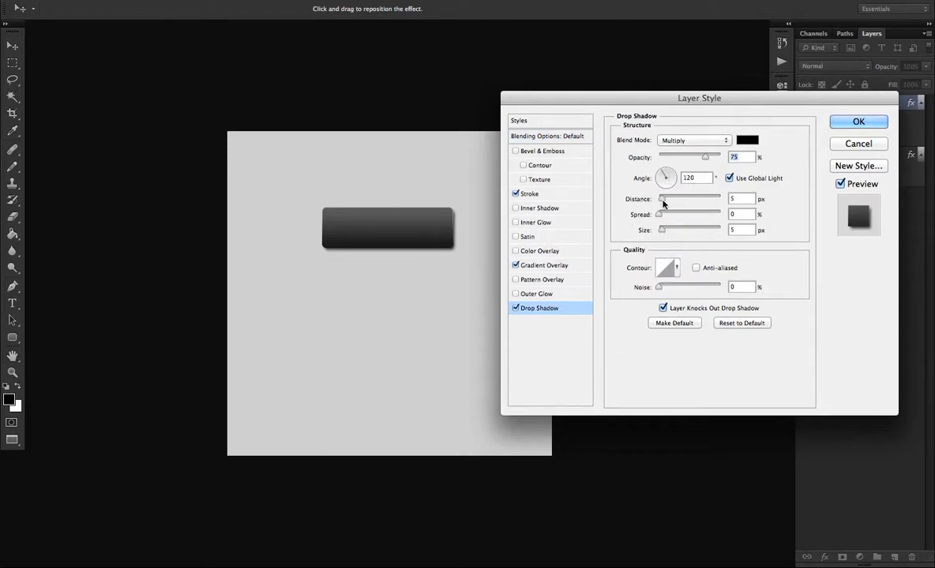
{"action": "double_click", "coordinate": [738, 199]}
{"action": "type", "text": "3"}
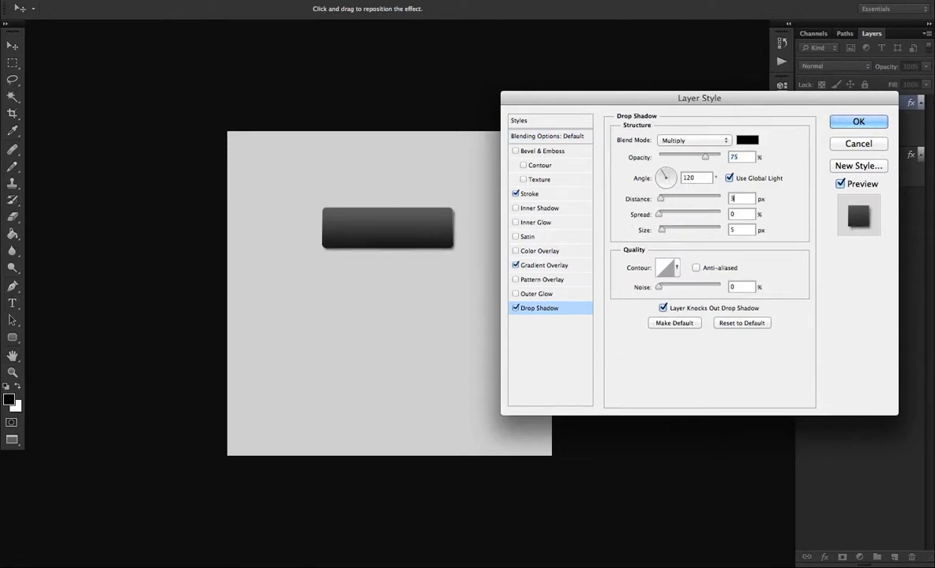
{"action": "left_click_drag", "start_coordinate": [705, 160], "coordinate": [689, 161]}
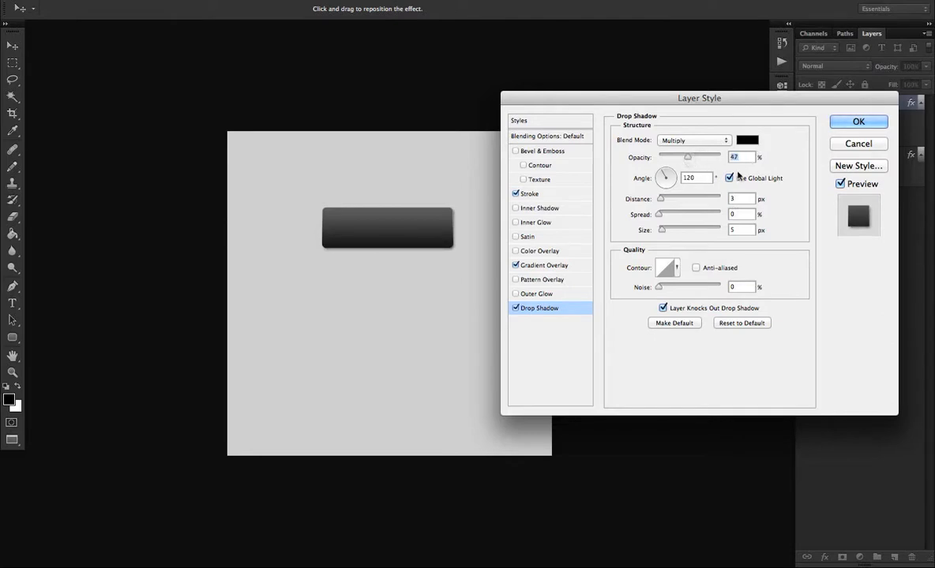
{"action": "left_click", "coordinate": [858, 124]}
Move the button toward the upper-left area of the canvas and reduce the button bg layer's opacity to 90%.
{"action": "key", "text": "m"}
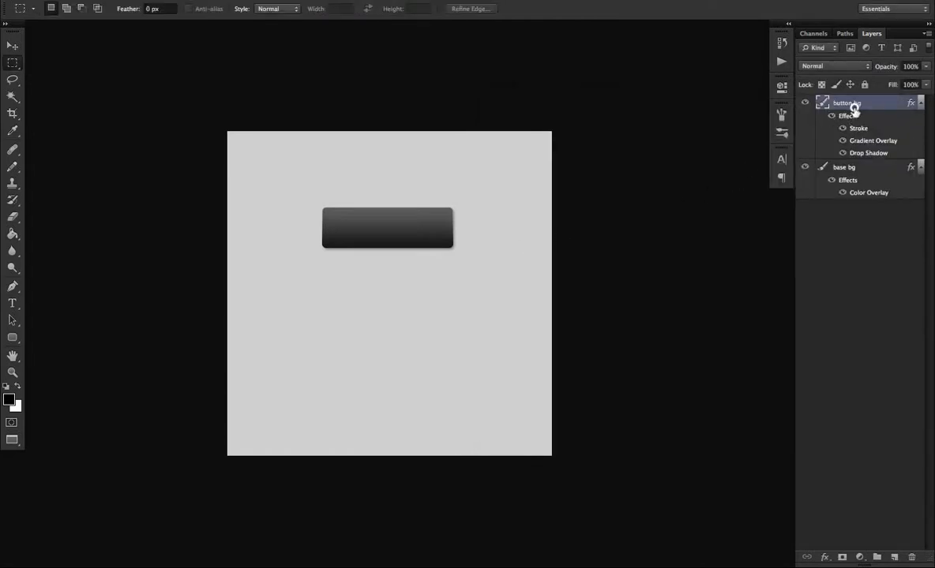
{"action": "key", "text": "v"}
{"action": "left_click_drag", "start_coordinate": [499, 223], "coordinate": [419, 272]}
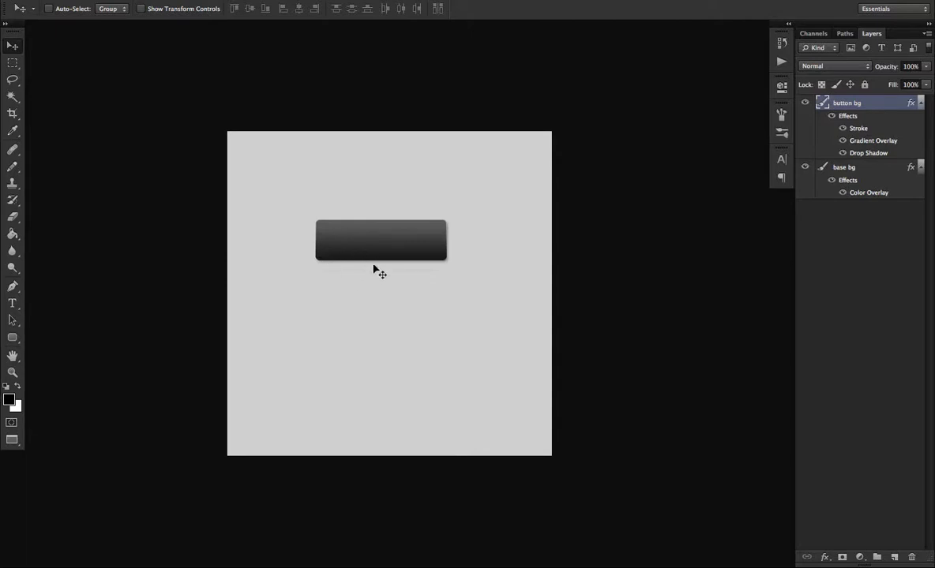
{"action": "left_click_drag", "start_coordinate": [371, 272], "coordinate": [343, 270]}
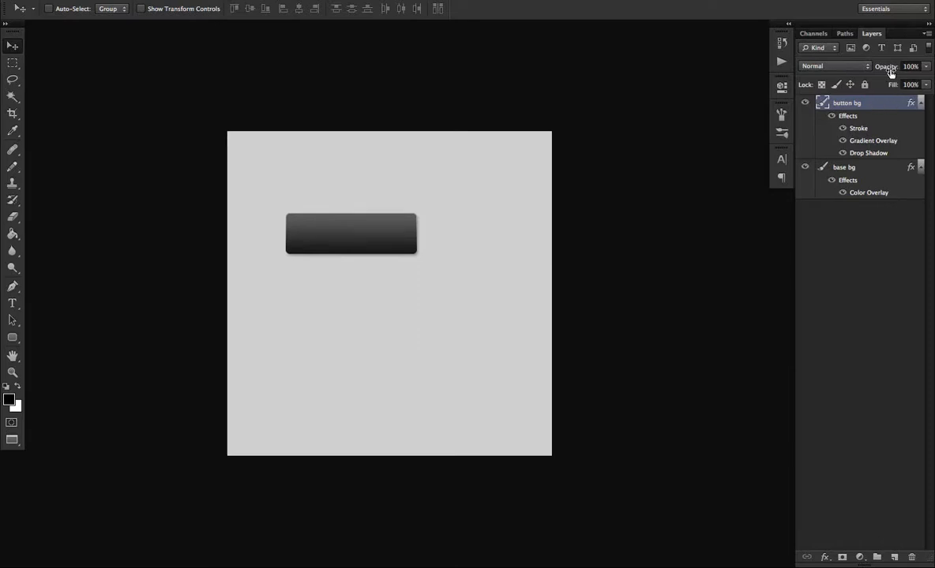
{"action": "left_click", "coordinate": [923, 68]}
{"action": "left_click_drag", "start_coordinate": [924, 79], "coordinate": [916, 80]}
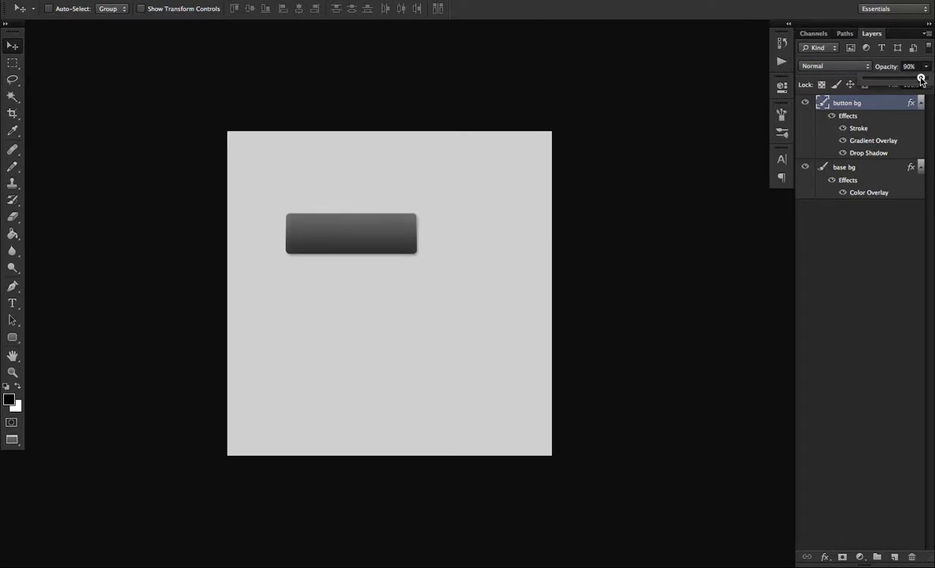
Switch to the Rectangular Marquee tool and add a new layer above the button bg layer.
{"action": "left_click", "coordinate": [12, 63]}
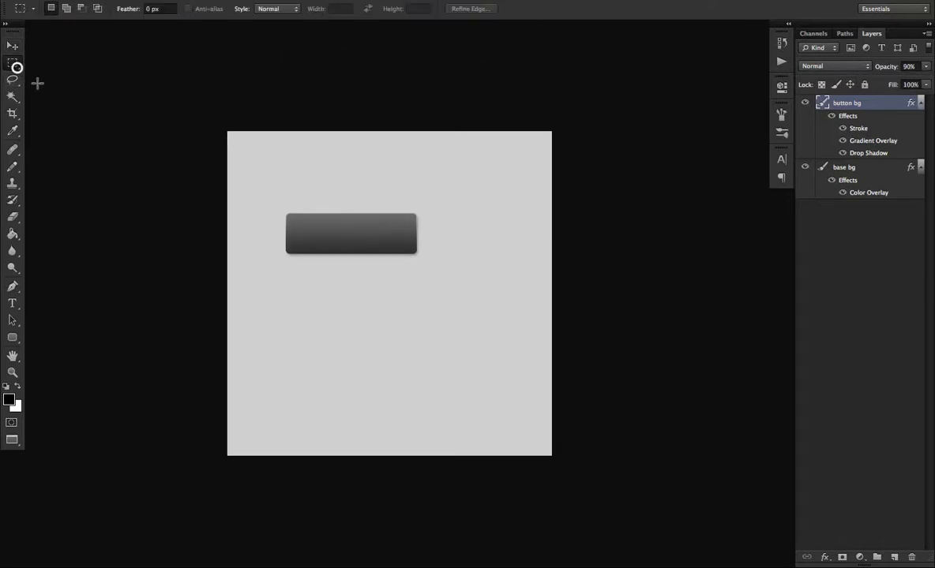
{"action": "left_click", "coordinate": [283, 150]}
{"action": "left_click_drag", "start_coordinate": [287, 215], "coordinate": [409, 224]}
{"action": "left_click_drag", "start_coordinate": [313, 227], "coordinate": [403, 245]}
{"action": "left_click", "coordinate": [303, 221]}
{"action": "left_click", "coordinate": [895, 559]}
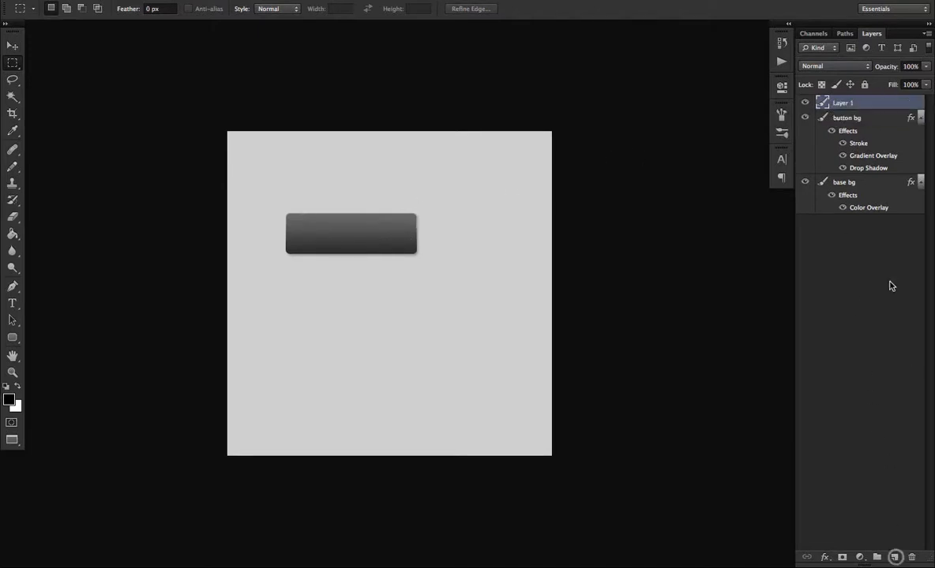
Rename the new layer above button bg as highlight.
{"action": "double_click", "coordinate": [844, 103]}
{"action": "type", "text": "highlight"}
{"action": "key", "text": "Return"}
Draw a rounded rectangle about 190 by 17 px with 5 px radius along the button's upper edge and rasterize the highlight layer.
{"action": "left_click", "coordinate": [12, 338]}
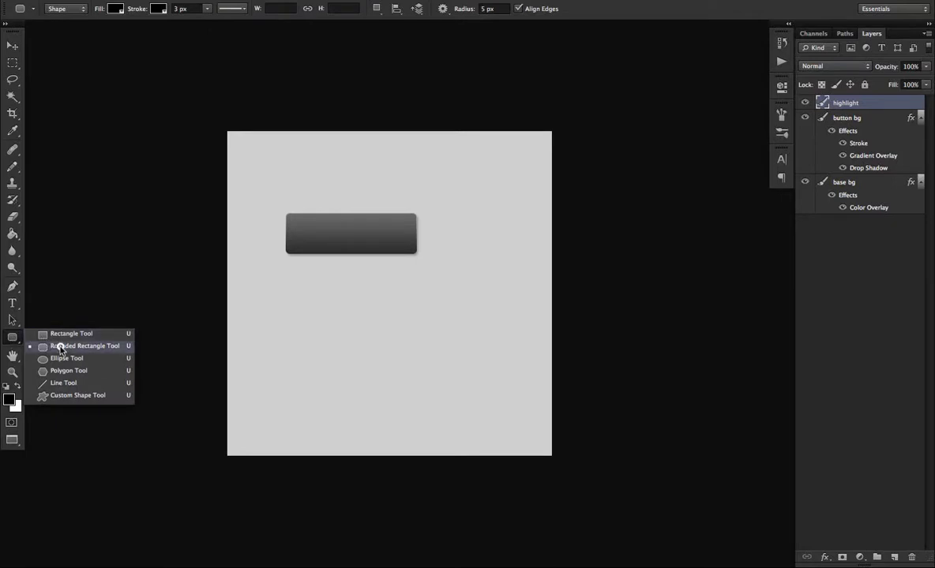
{"action": "left_click", "coordinate": [60, 349]}
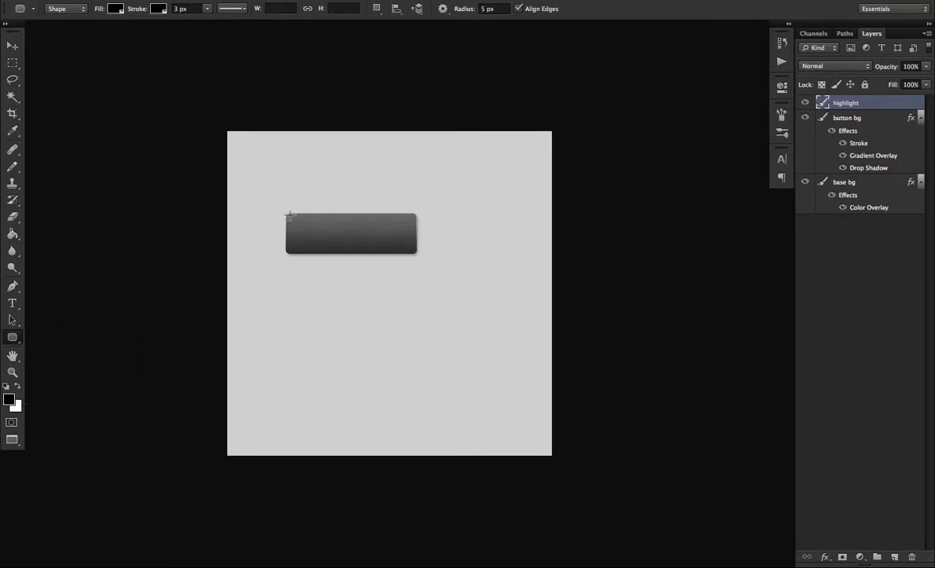
{"action": "key", "text": "ctrl+plus"}
{"action": "scroll", "coordinate": [424, 245], "scroll_direction": "left", "scroll_amount": 5}
{"action": "scroll", "coordinate": [424, 244], "scroll_direction": "up", "scroll_amount": 1}
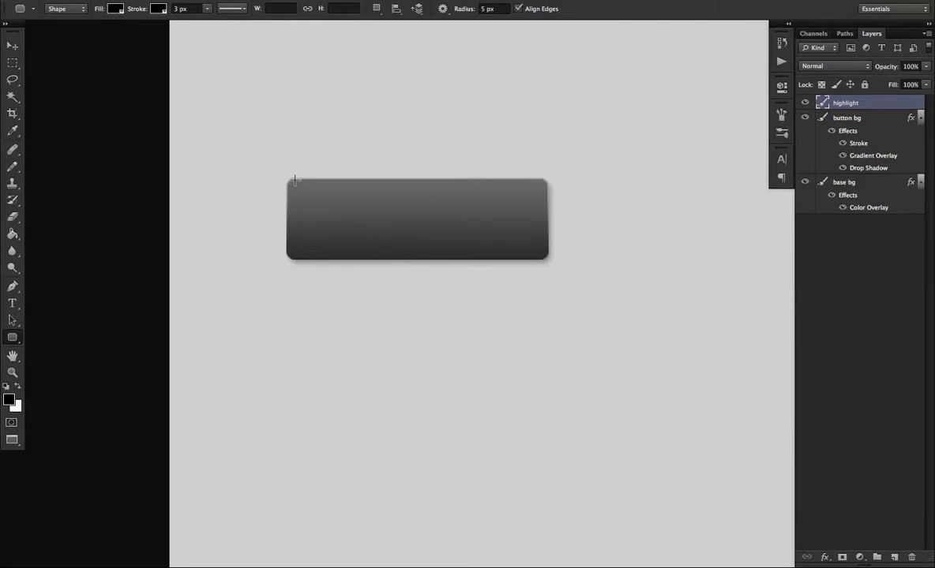
{"action": "left_click_drag", "start_coordinate": [295, 180], "coordinate": [540, 201]}
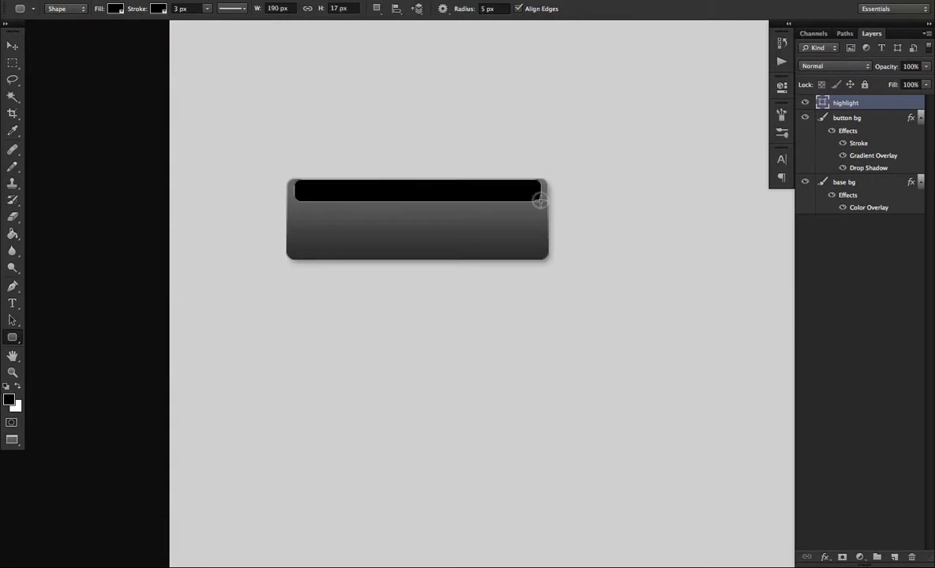
{"action": "right_click", "coordinate": [861, 104]}
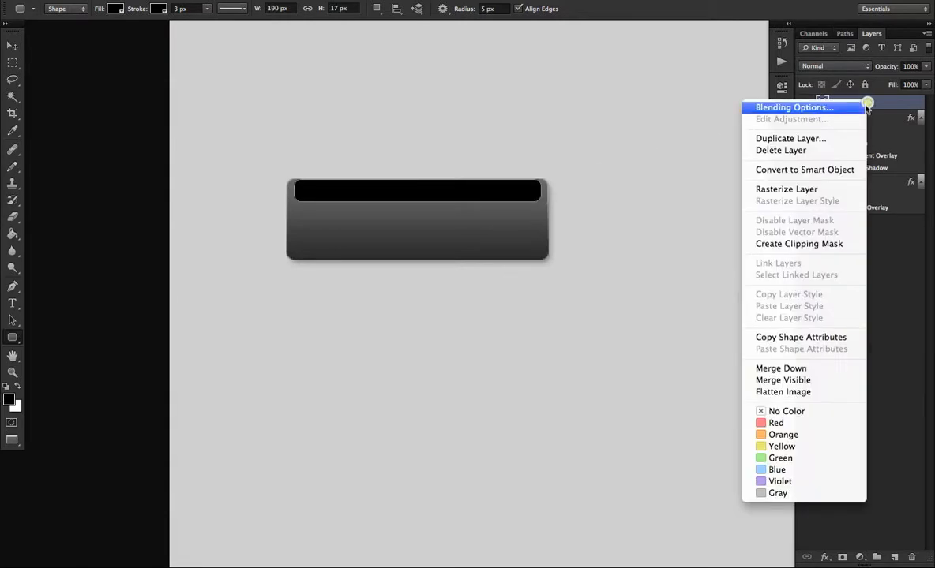
{"action": "left_click", "coordinate": [810, 185]}
Add a Color Overlay in white #ffffff to the highlight layer.
{"action": "double_click", "coordinate": [910, 102]}
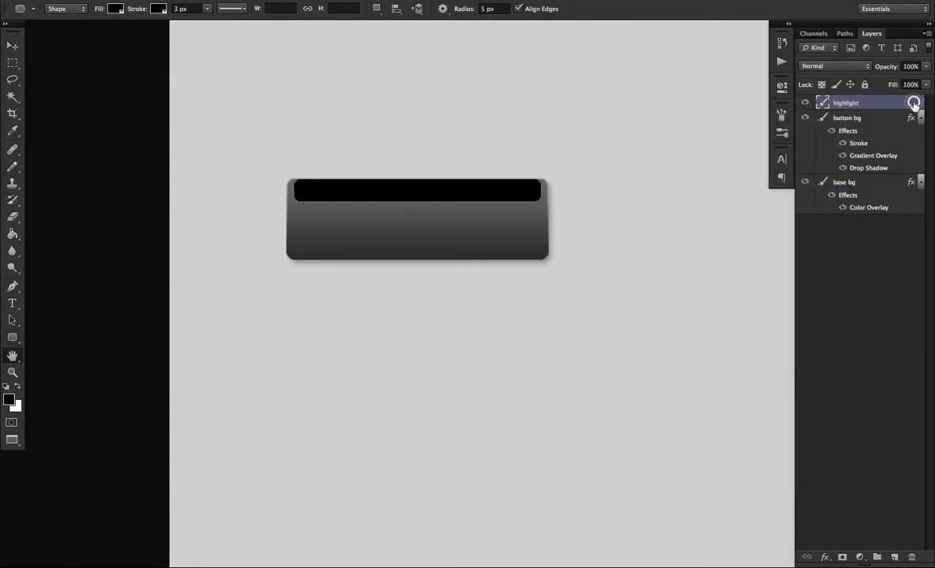
{"action": "left_click", "coordinate": [557, 252]}
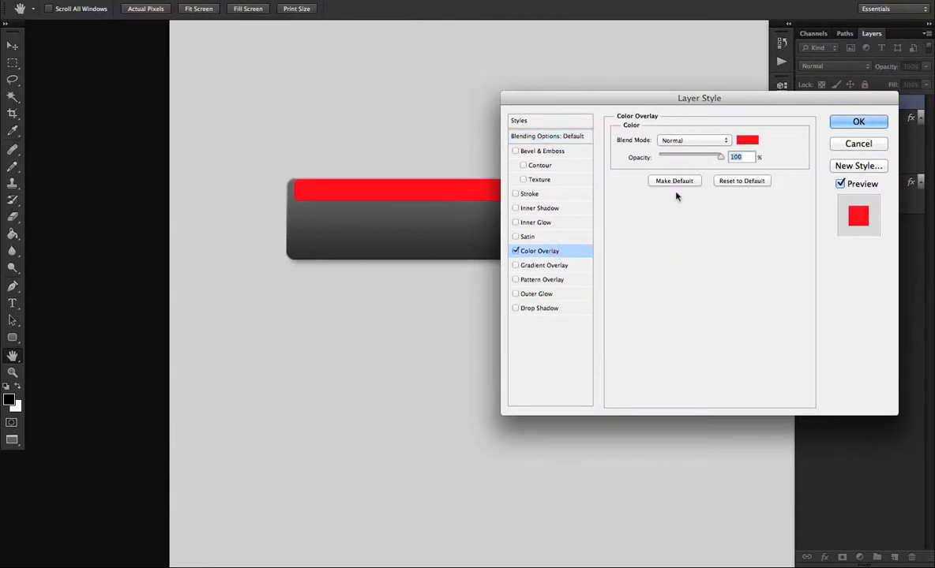
{"action": "left_click", "coordinate": [748, 140]}
{"action": "left_click_drag", "start_coordinate": [628, 453], "coordinate": [583, 335]}
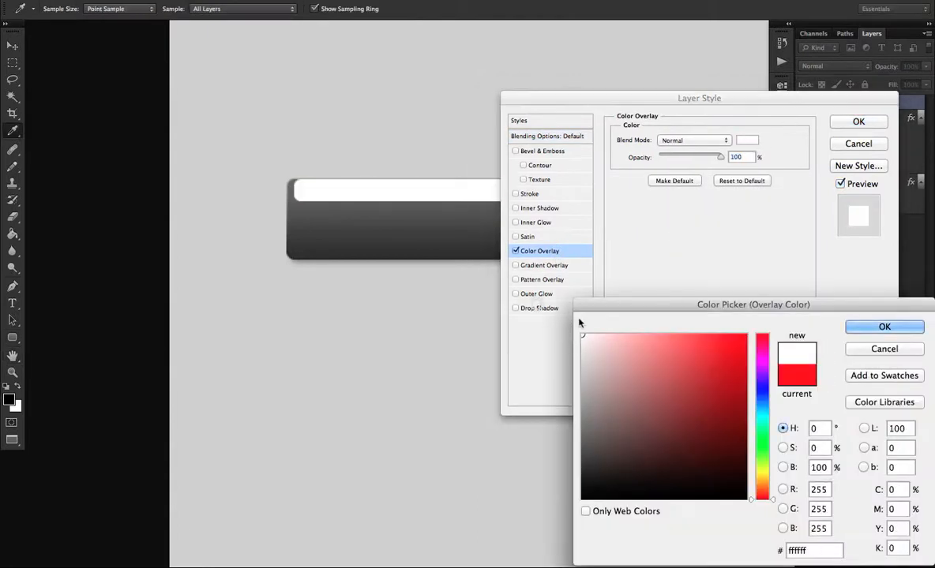
{"action": "left_click", "coordinate": [884, 327]}
{"action": "left_click", "coordinate": [840, 124]}
{"action": "key", "text": "u"}
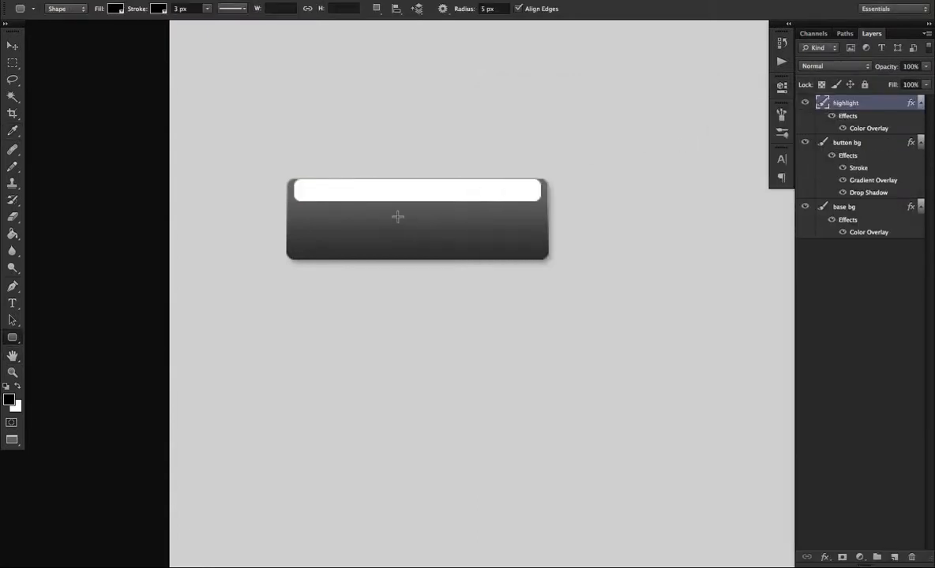
{"action": "key", "text": "m"}
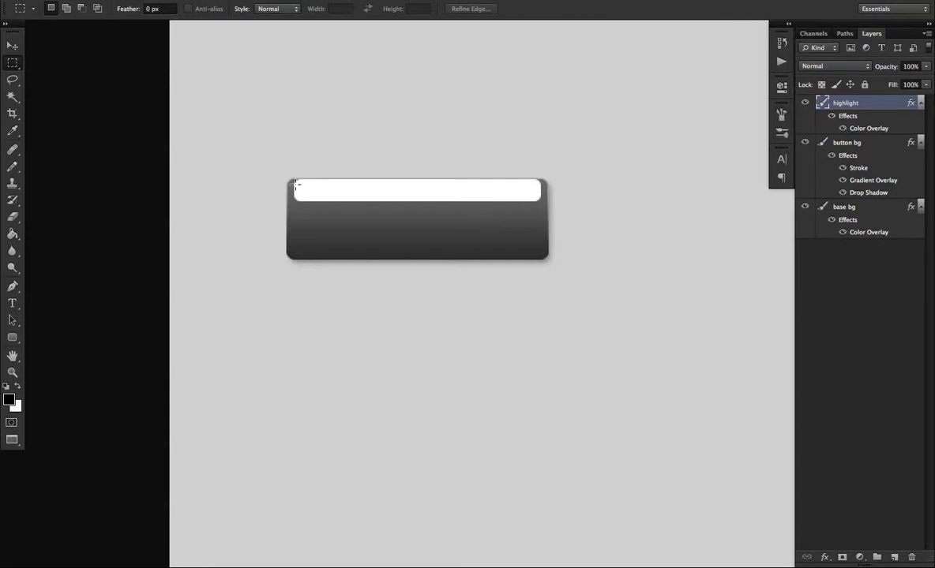
{"action": "left_click_drag", "start_coordinate": [293, 180], "coordinate": [543, 208]}
{"action": "left_click", "coordinate": [490, 172]}
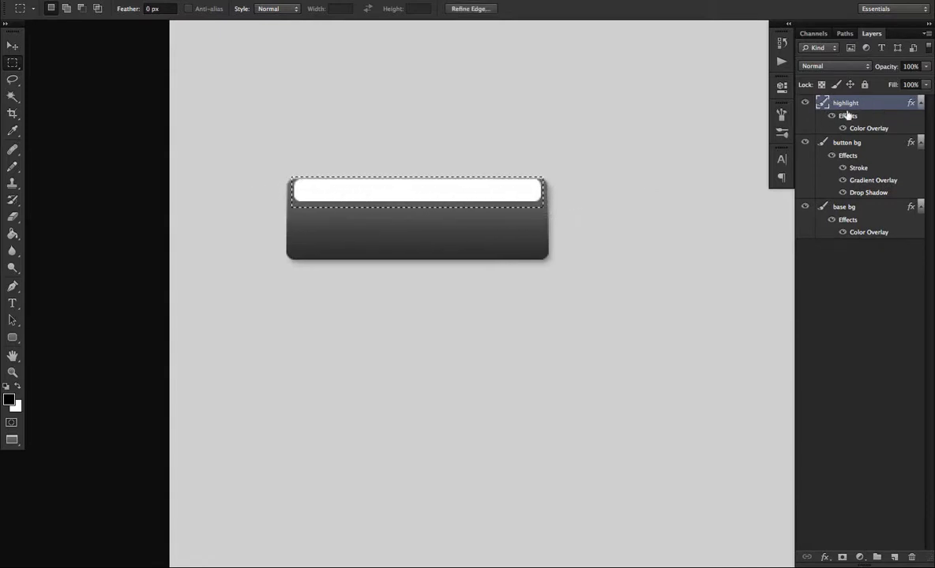
{"action": "left_click", "coordinate": [389, 217]}
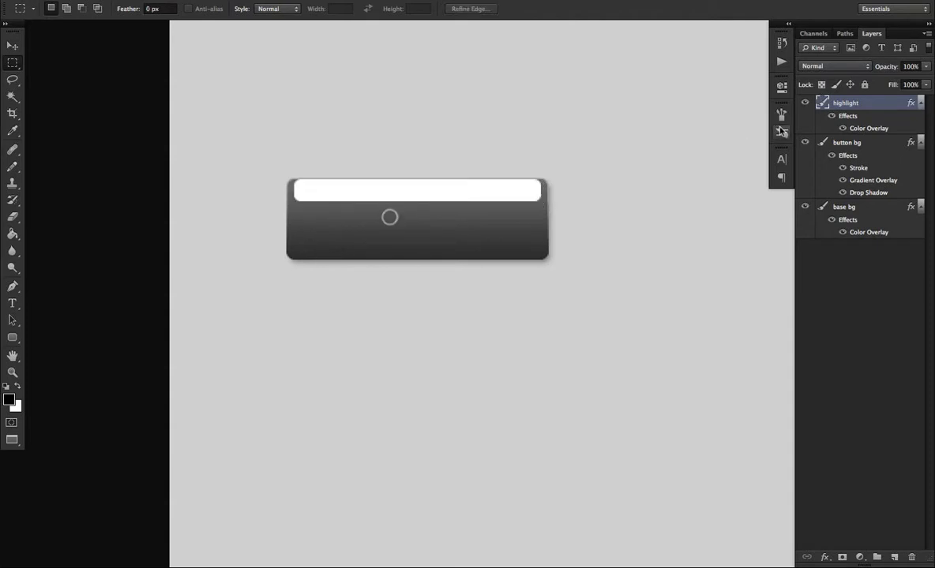
Add a layer mask to the highlight layer and make the mask the active target.
{"action": "left_click", "coordinate": [842, 558]}
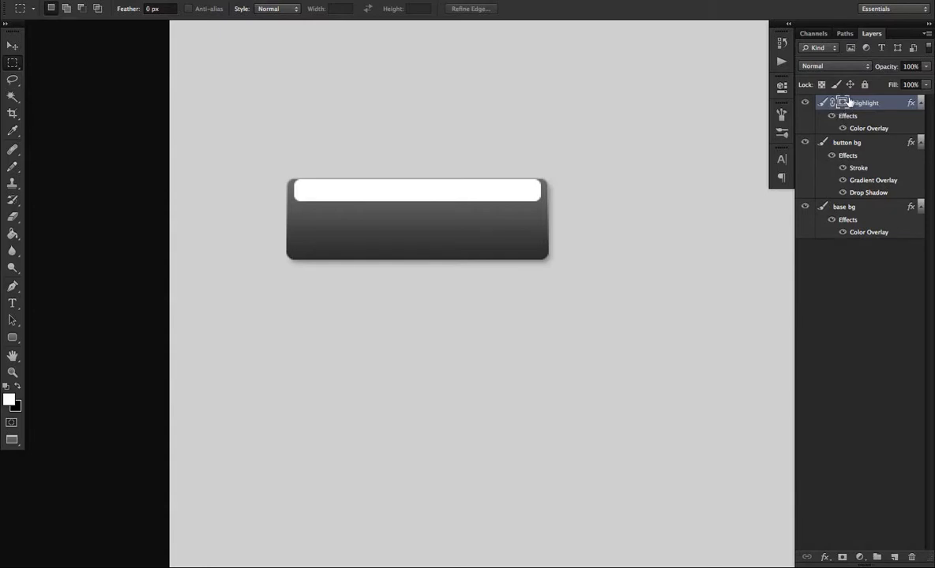
{"action": "left_click", "coordinate": [822, 106]}
{"action": "left_click", "coordinate": [843, 104]}
Choose the Gradient tool and check the color and opacity stops of its custom transparent-to-black gradient.
{"action": "key", "text": "g"}
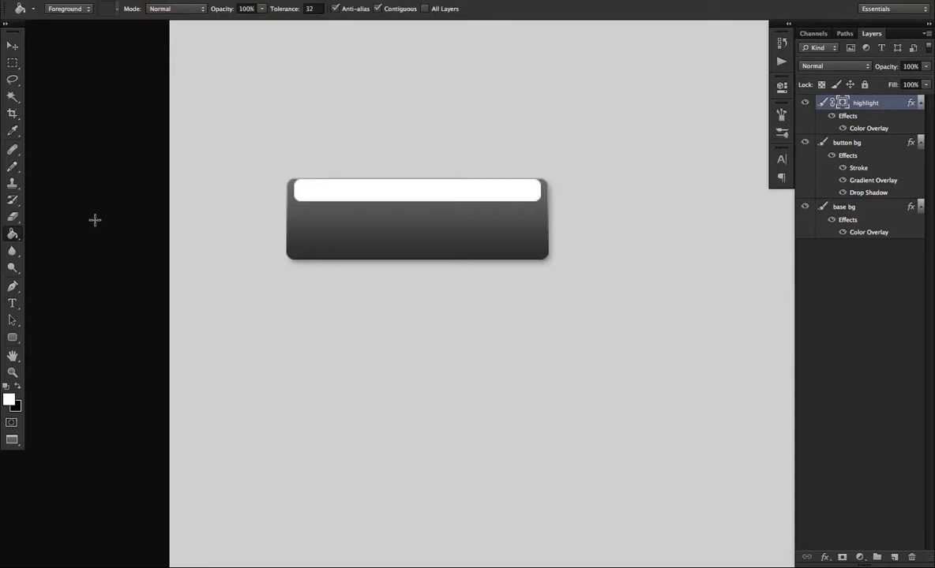
{"action": "left_click", "coordinate": [12, 236]}
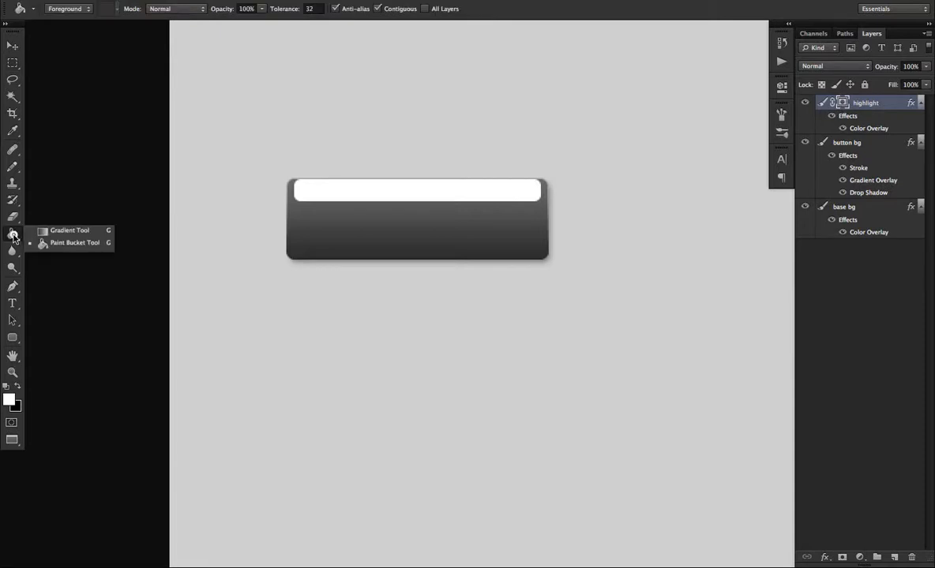
{"action": "left_click", "coordinate": [80, 232]}
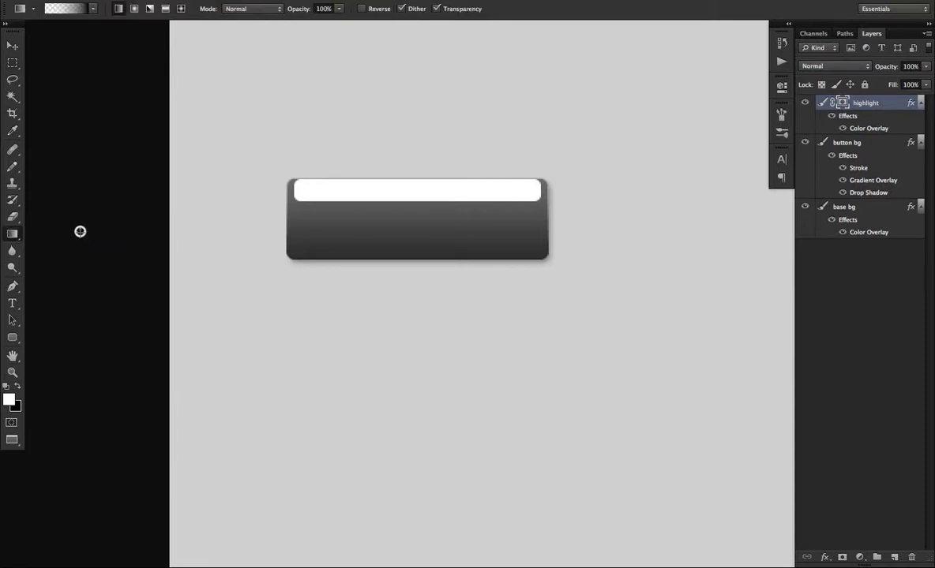
{"action": "left_click", "coordinate": [67, 9]}
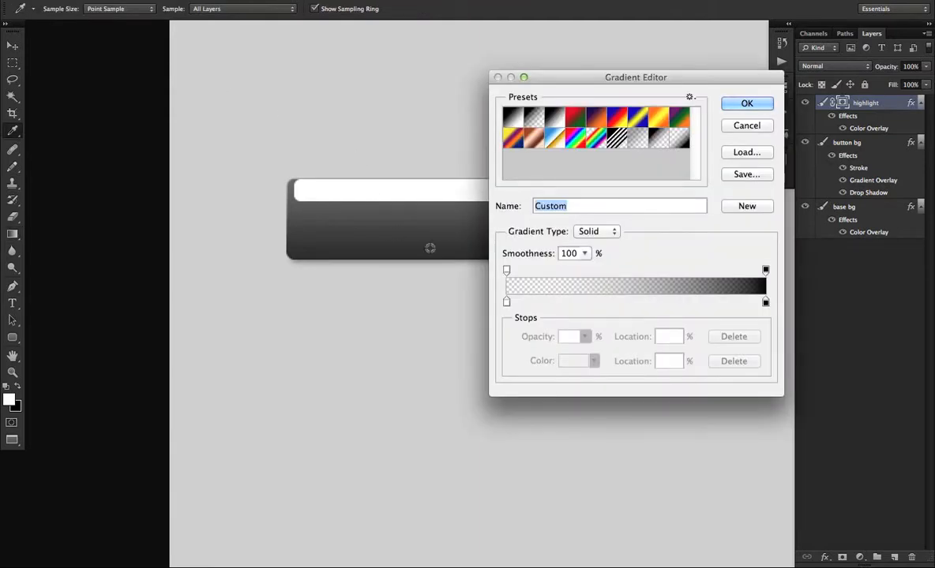
{"action": "left_click", "coordinate": [506, 304]}
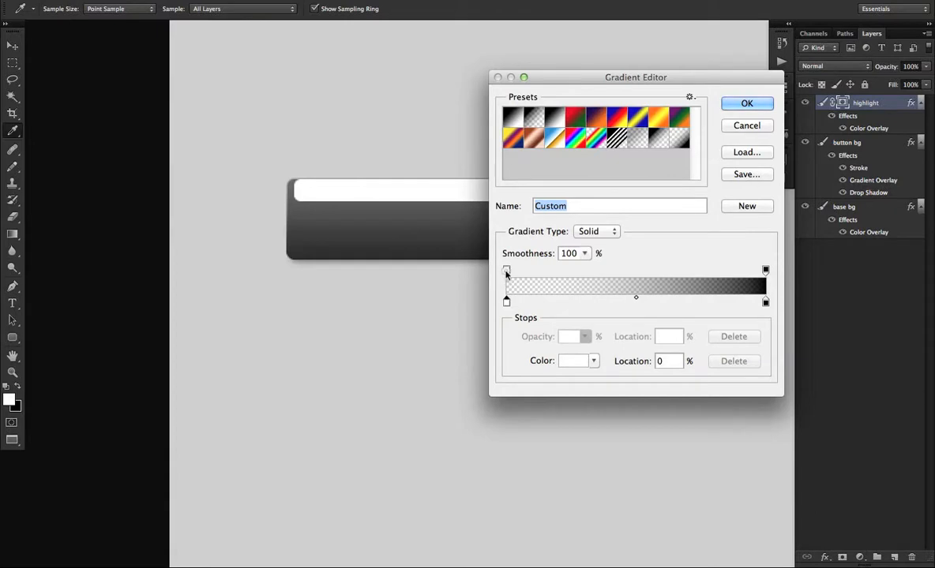
{"action": "left_click", "coordinate": [507, 271]}
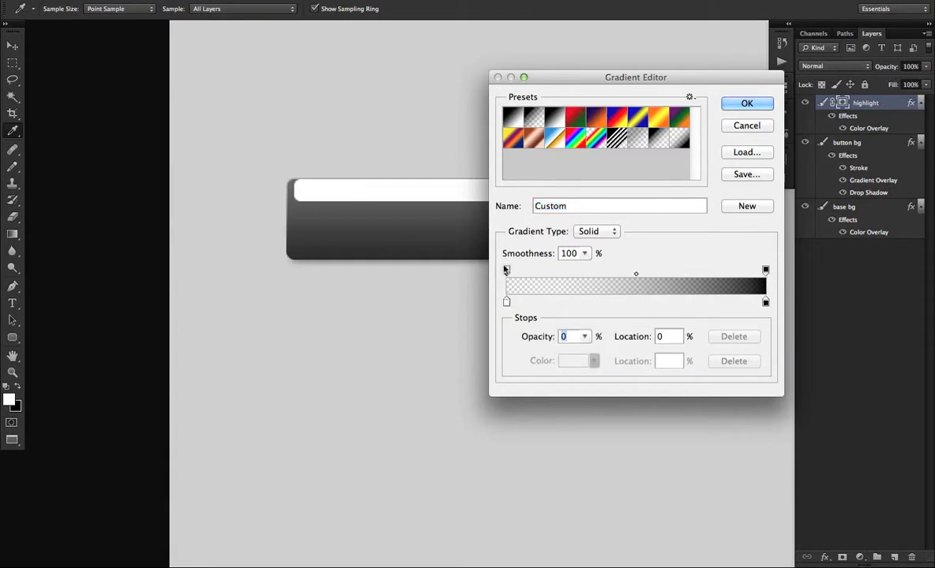
{"action": "left_click", "coordinate": [507, 304]}
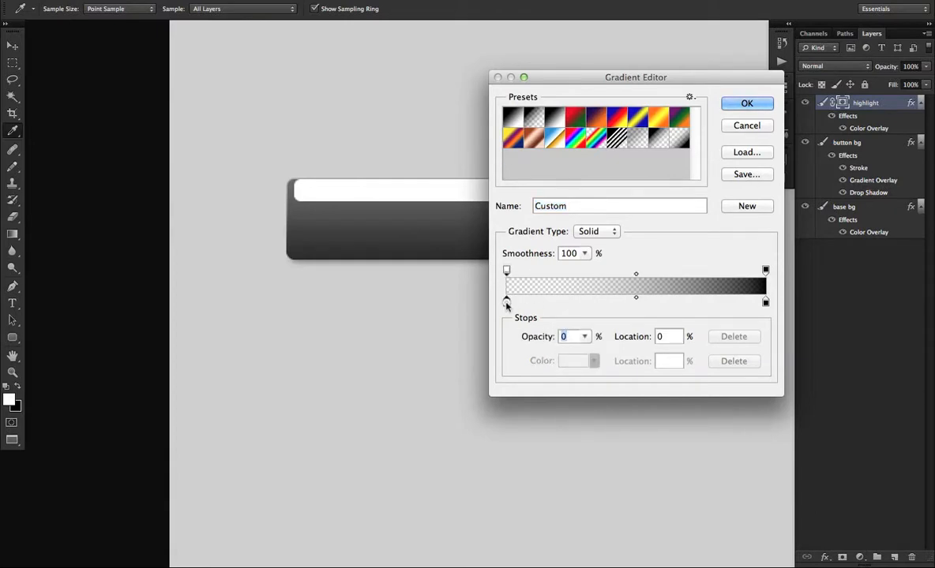
{"action": "left_click", "coordinate": [766, 304]}
{"action": "left_click", "coordinate": [765, 270]}
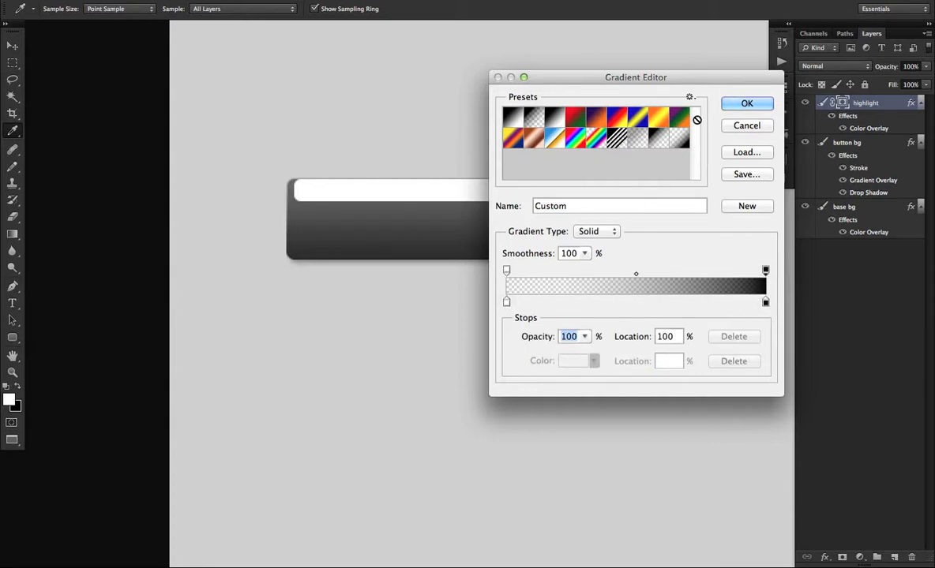
{"action": "left_click", "coordinate": [739, 103]}
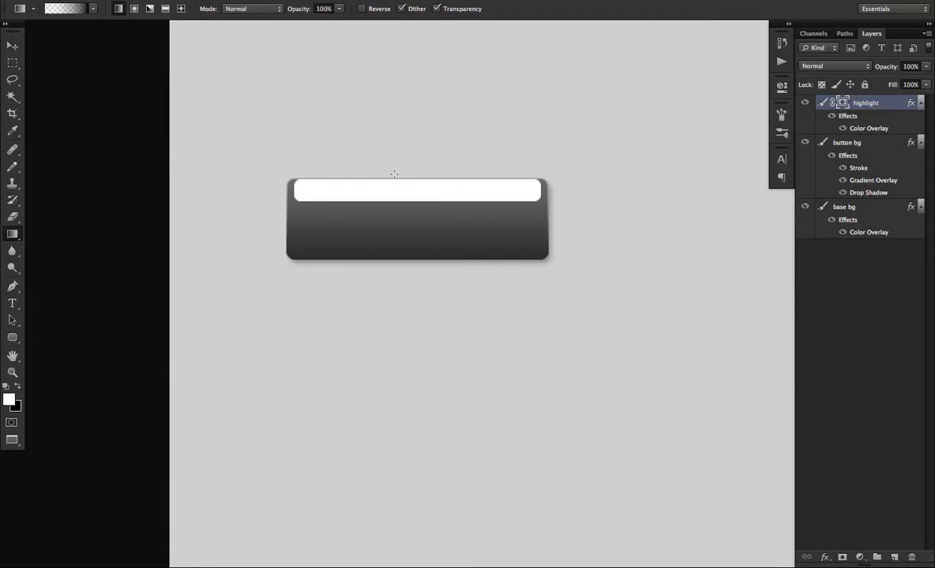
Apply a vertical linear gradient to the highlight's layer mask so the white bar fades out toward its lower edge.
{"action": "left_click_drag", "start_coordinate": [402, 177], "coordinate": [399, 216]}
{"action": "key", "text": "ctrl+z"}
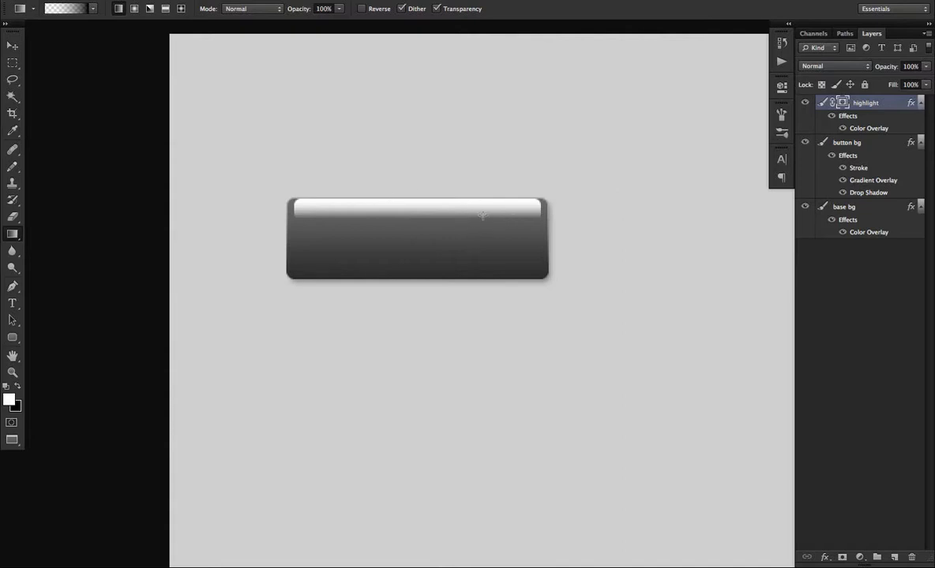
{"action": "key", "text": "super+minus"}
{"action": "left_click_drag", "start_coordinate": [400, 236], "coordinate": [430, 246]}
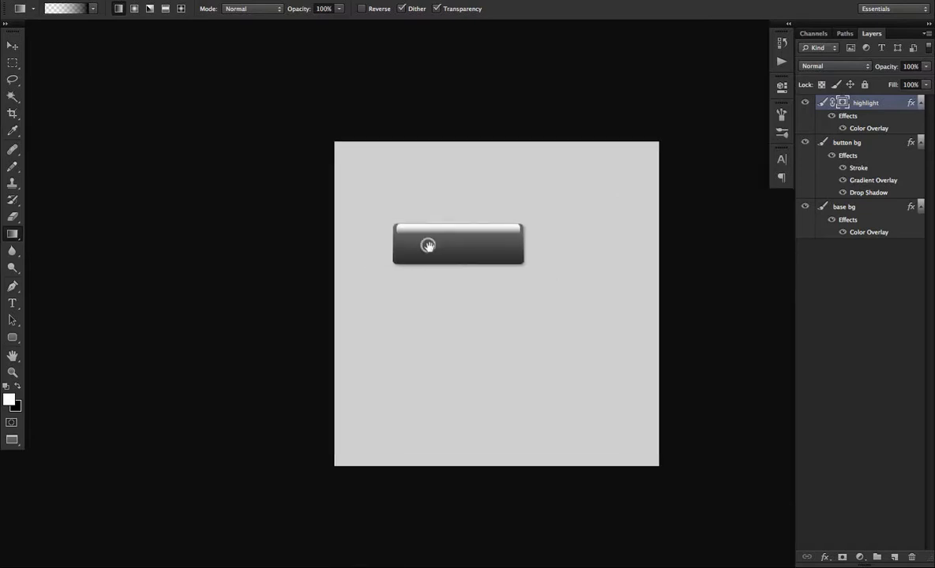
Reset the foreground and background colors to default and reduce the highlight layer's opacity to 27%.
{"action": "key", "text": "m"}
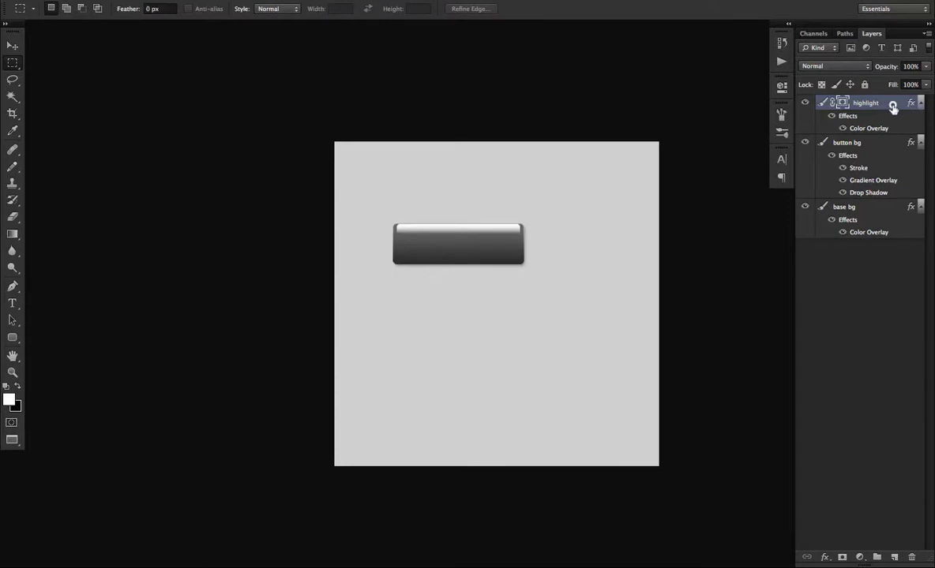
{"action": "key", "text": "d"}
{"action": "left_click_drag", "start_coordinate": [924, 70], "coordinate": [880, 83]}
{"action": "left_click", "coordinate": [509, 228]}
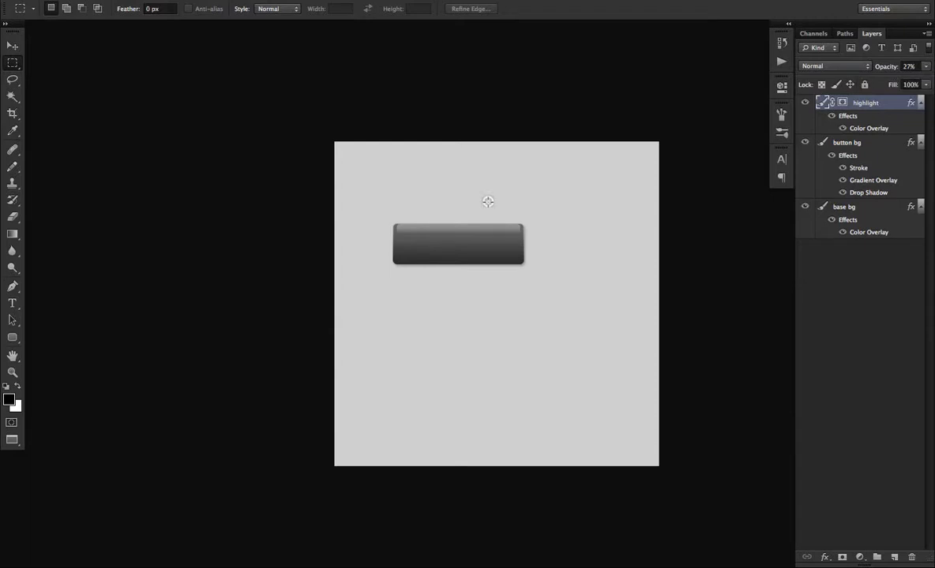
Change the base bg layer's Color Overlay to near-black #1e1e1e.
{"action": "left_click", "coordinate": [870, 207]}
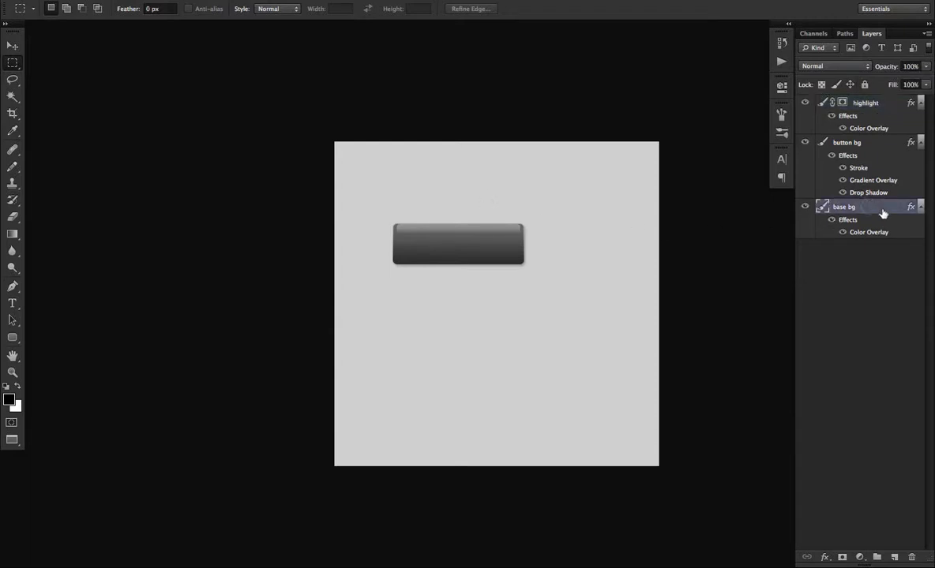
{"action": "double_click", "coordinate": [903, 208]}
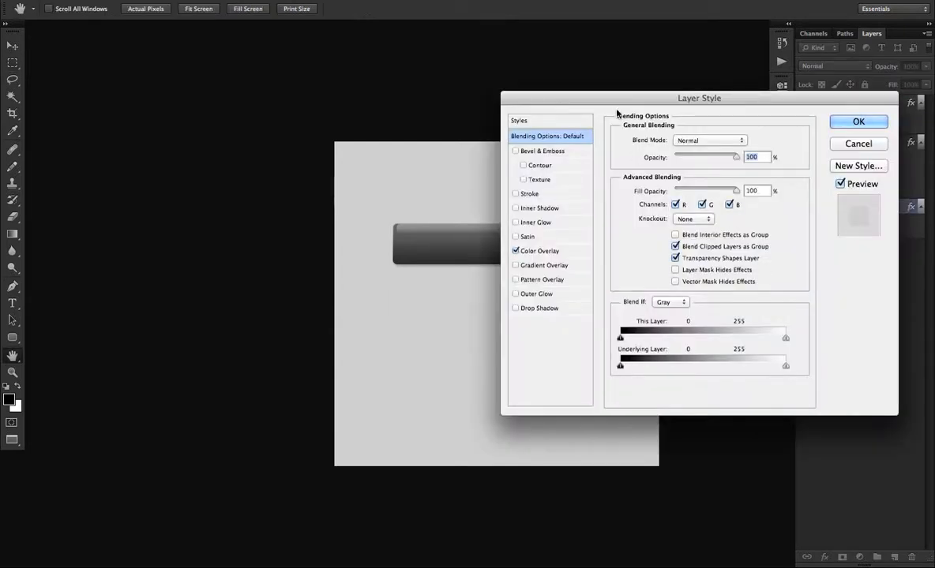
{"action": "left_click_drag", "start_coordinate": [617, 97], "coordinate": [686, 74]}
{"action": "left_click", "coordinate": [617, 225]}
{"action": "left_click", "coordinate": [816, 112]}
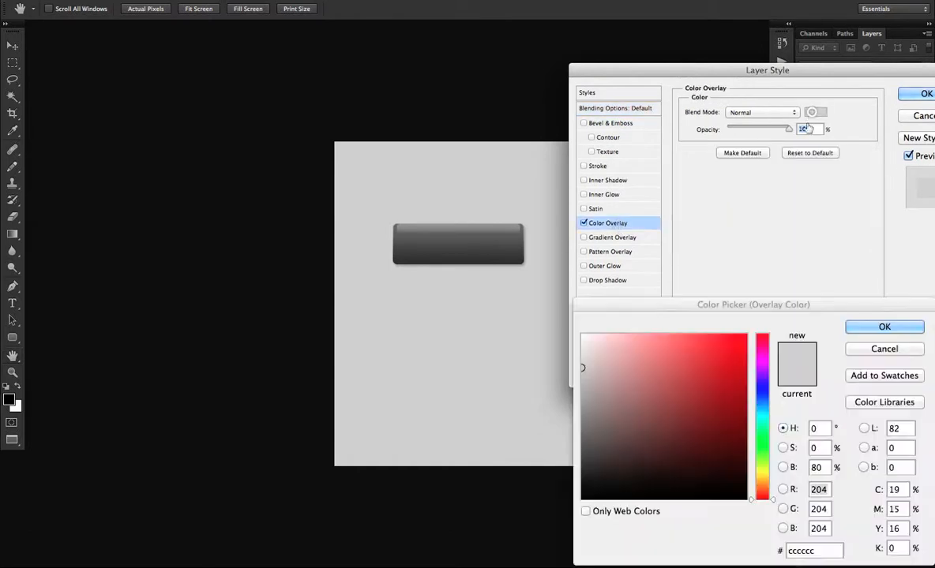
{"action": "left_click_drag", "start_coordinate": [624, 452], "coordinate": [536, 469]}
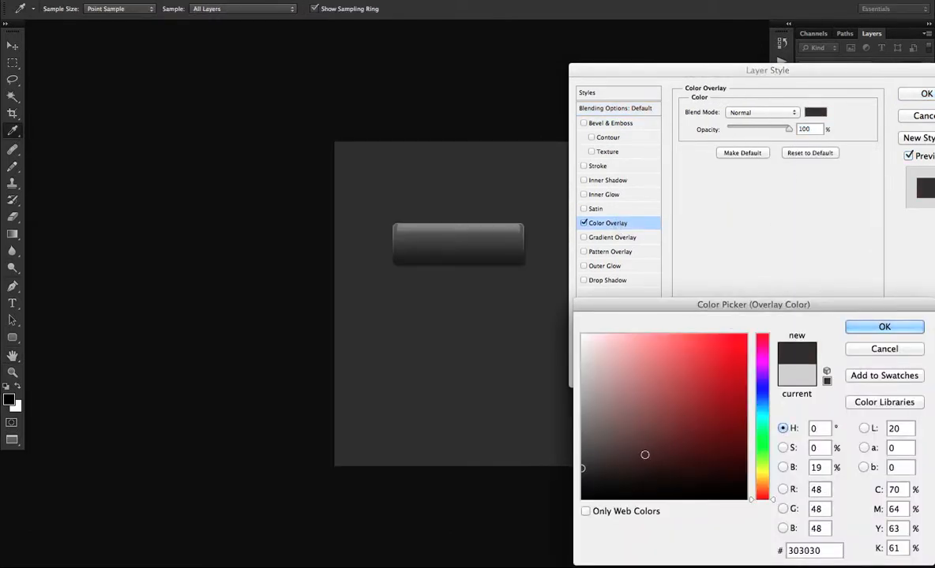
{"action": "mouse_move", "coordinate": [607, 470]}
{"action": "left_mouse_down"}
{"action": "mouse_move", "coordinate": [572, 480]}
{"action": "mouse_move", "coordinate": [582, 479]}
{"action": "left_mouse_up"}
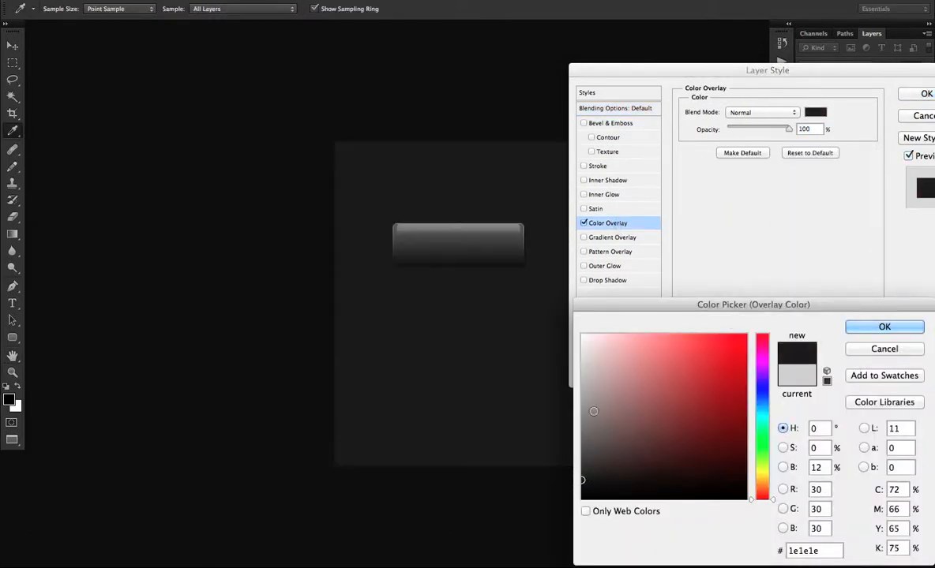
{"action": "left_click", "coordinate": [905, 332]}
{"action": "left_click", "coordinate": [924, 94]}
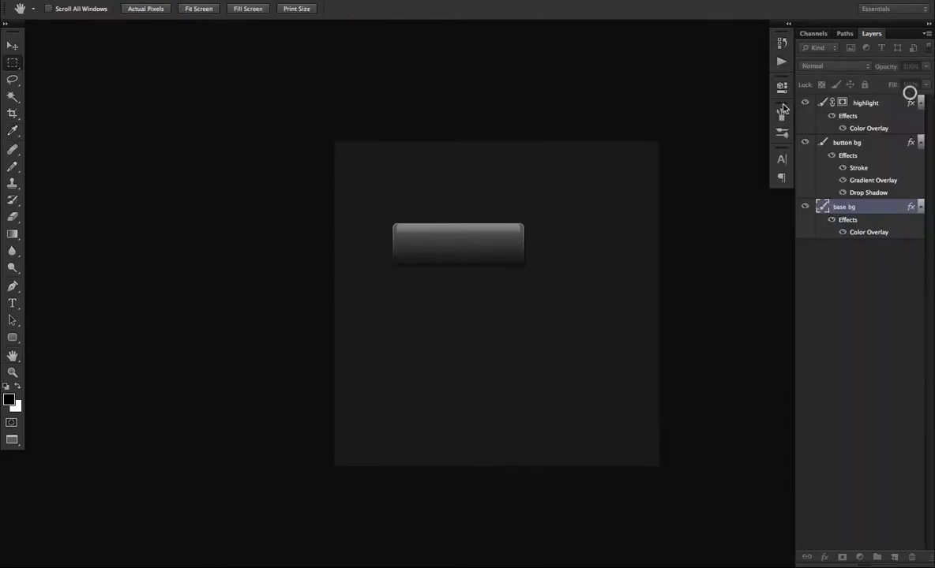
{"action": "key", "text": "m"}
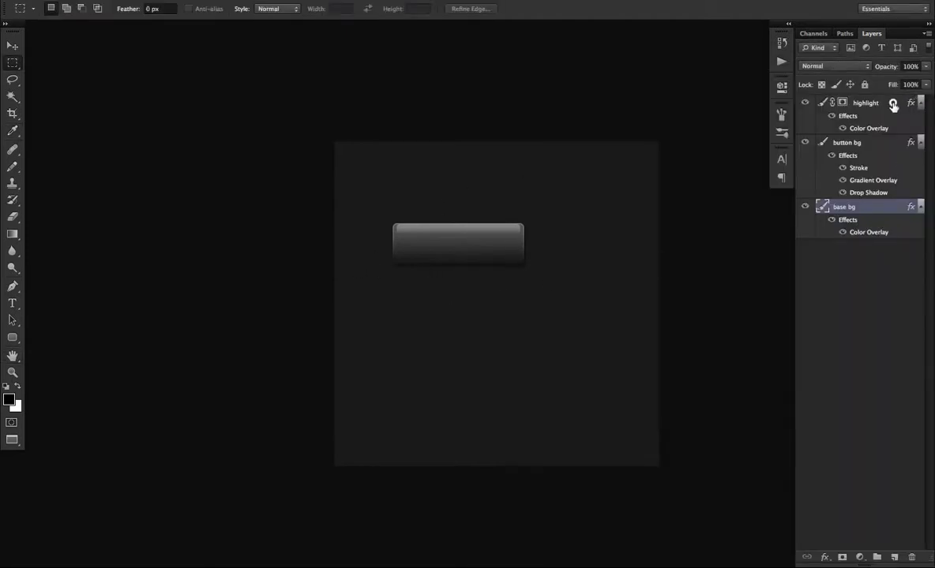
Add a new layer above the highlight layer and place the text "Photoshop!" in 12 px Myriad Pro on the button.
{"action": "left_click", "coordinate": [827, 100]}
{"action": "key", "text": "2"}
{"action": "key", "text": "7"}
{"action": "key", "text": "t"}
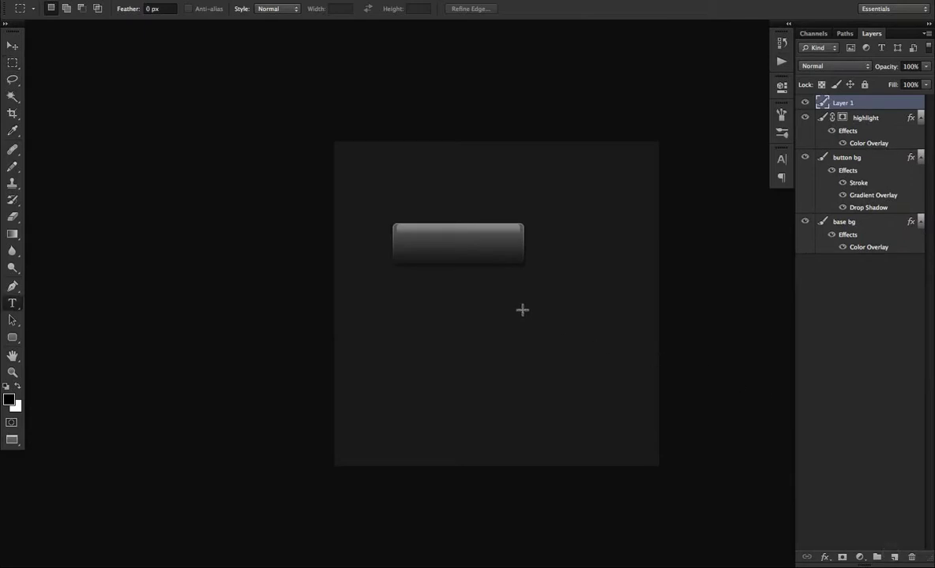
{"action": "left_click", "coordinate": [430, 243]}
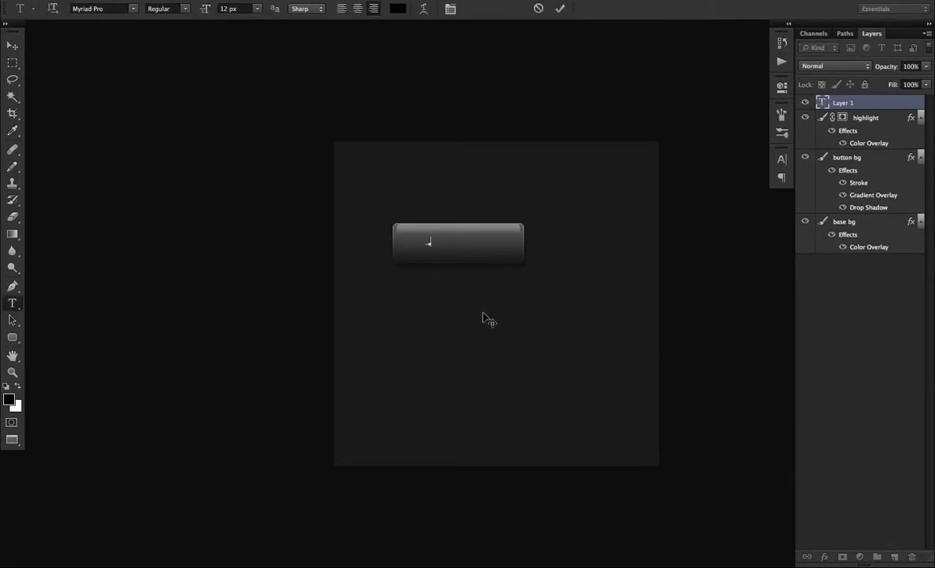
{"action": "type", "text": "Photoshop!"}
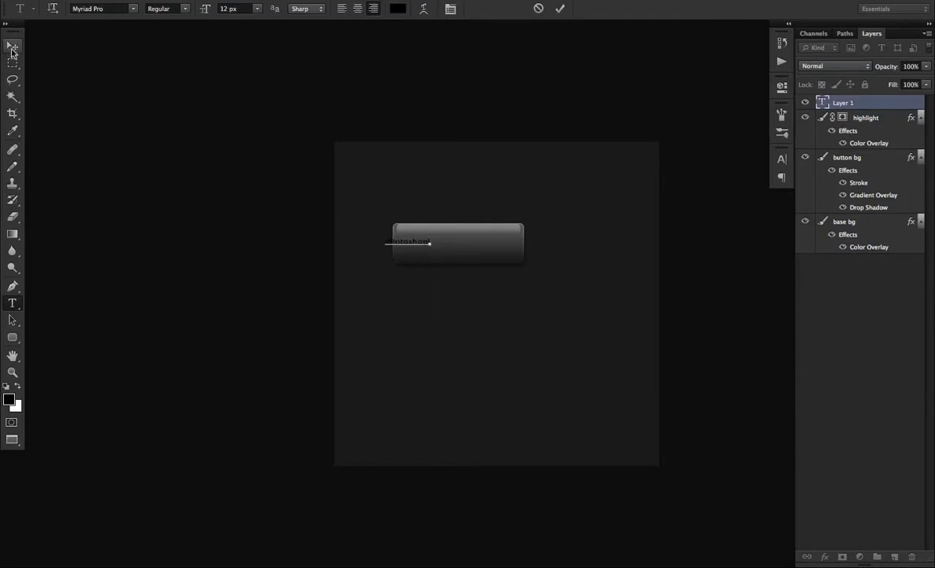
{"action": "left_click", "coordinate": [822, 105]}
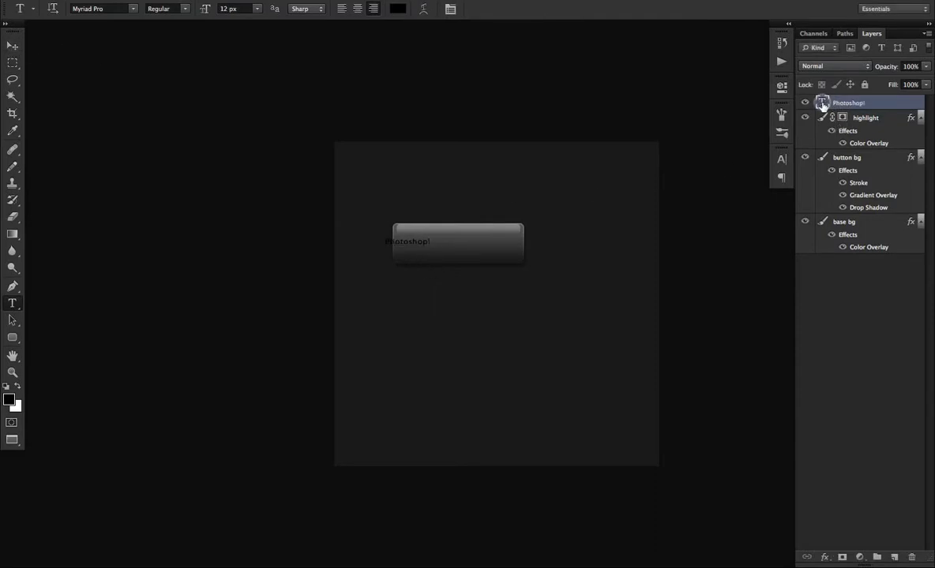
Recolor the "Photoshop!" text to a very light grey and move it to the center of the button.
{"action": "double_click", "coordinate": [822, 103]}
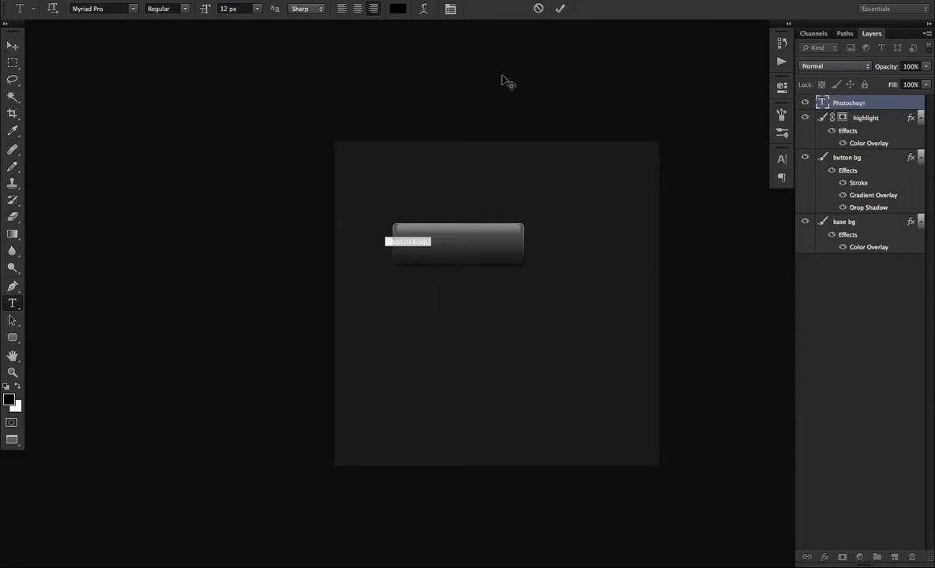
{"action": "left_click", "coordinate": [397, 8]}
{"action": "left_click", "coordinate": [612, 378]}
{"action": "left_click_drag", "start_coordinate": [577, 358], "coordinate": [551, 351]}
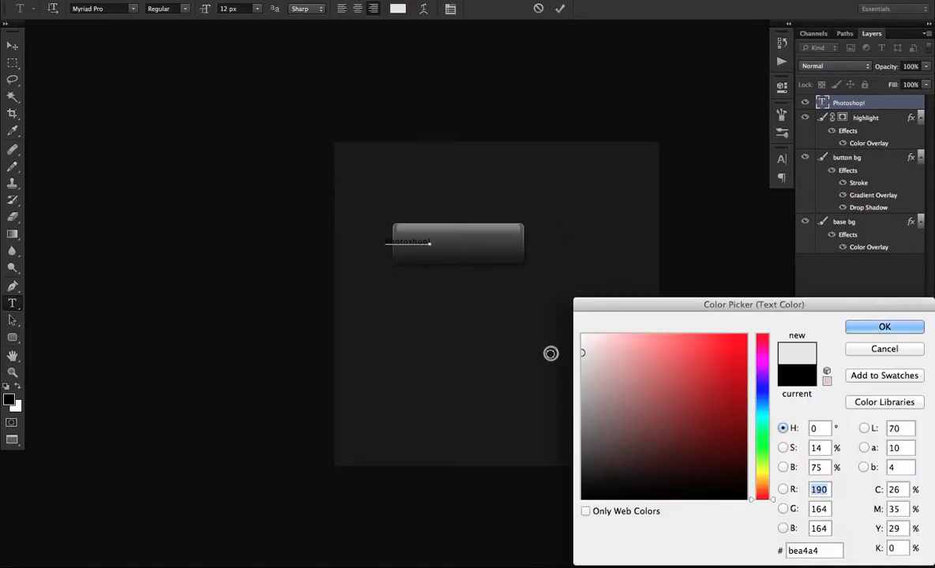
{"action": "left_click", "coordinate": [861, 328]}
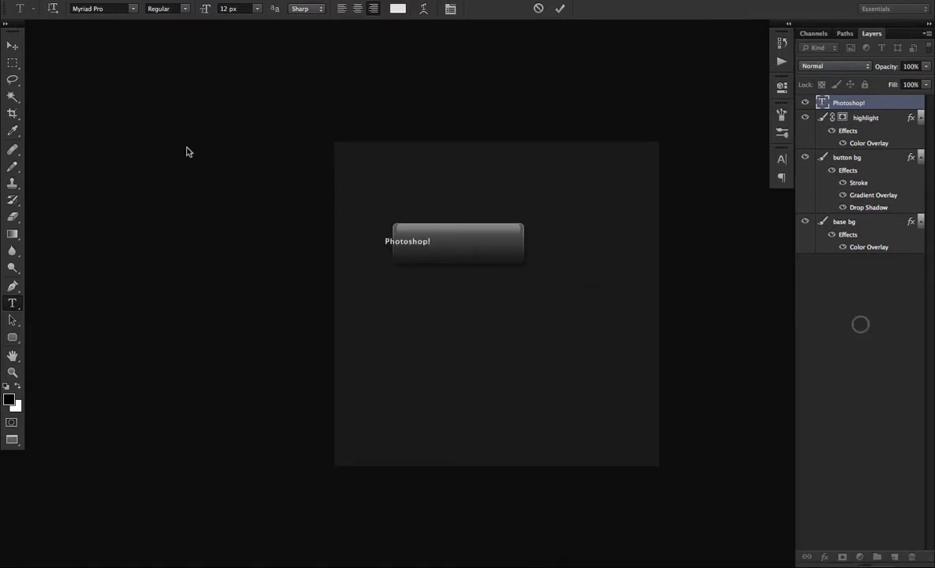
{"action": "left_click", "coordinate": [11, 46]}
{"action": "left_click_drag", "start_coordinate": [357, 305], "coordinate": [379, 302]}
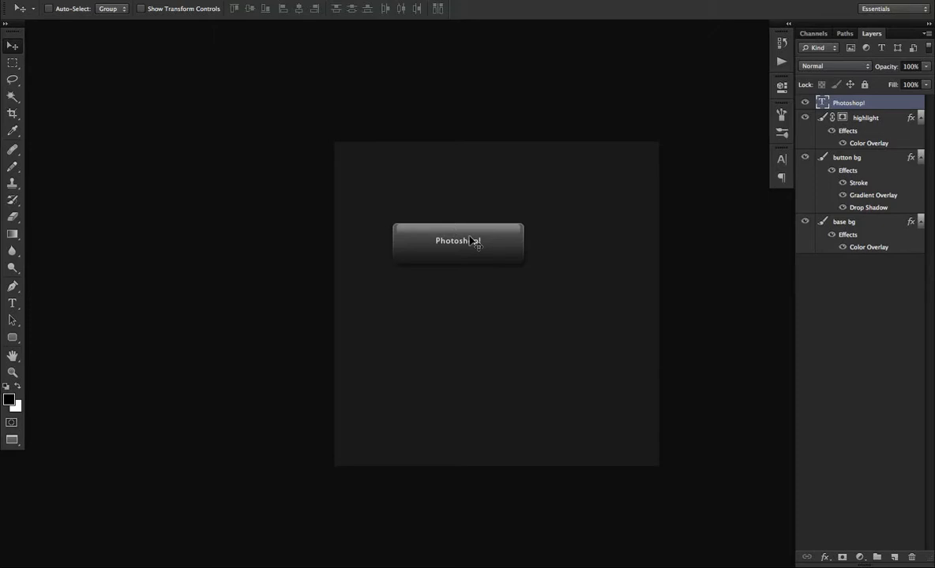
Marquee a small horizontal rectangle below the button, fill it with black on a new layer, and deselect.
{"action": "left_click", "coordinate": [11, 62]}
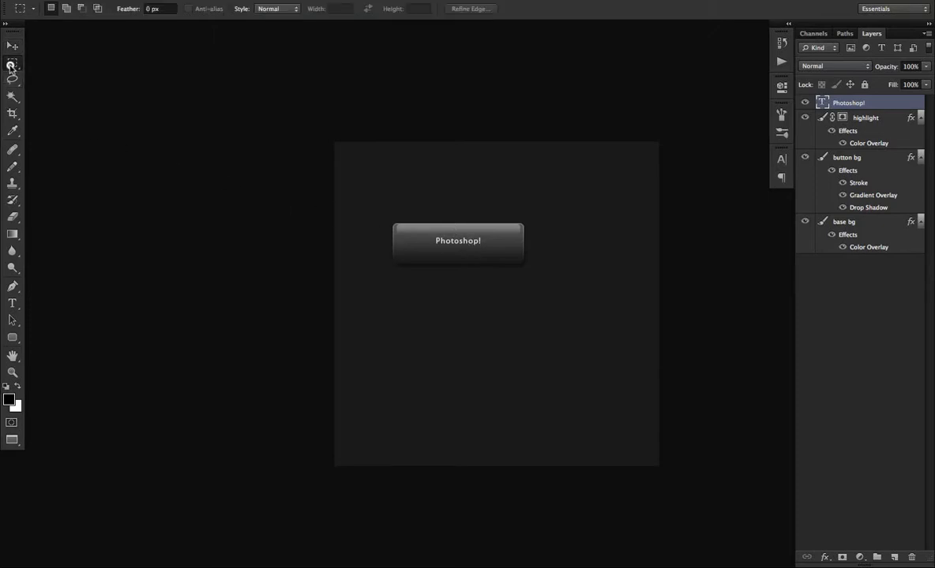
{"action": "left_click_drag", "start_coordinate": [471, 303], "coordinate": [578, 327]}
{"action": "key", "text": "g"}
{"action": "left_click", "coordinate": [490, 319]}
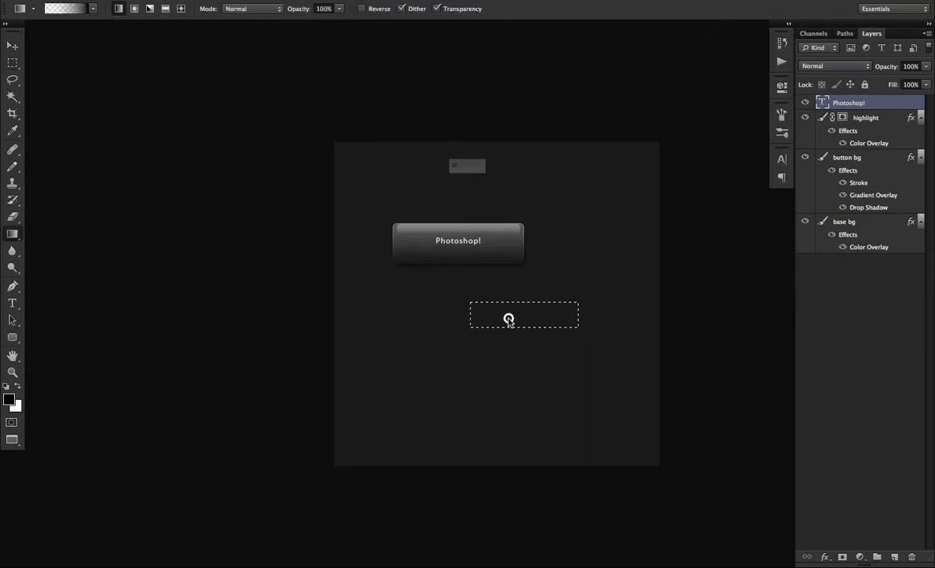
{"action": "left_click", "coordinate": [559, 203]}
{"action": "key", "text": "shift+g"}
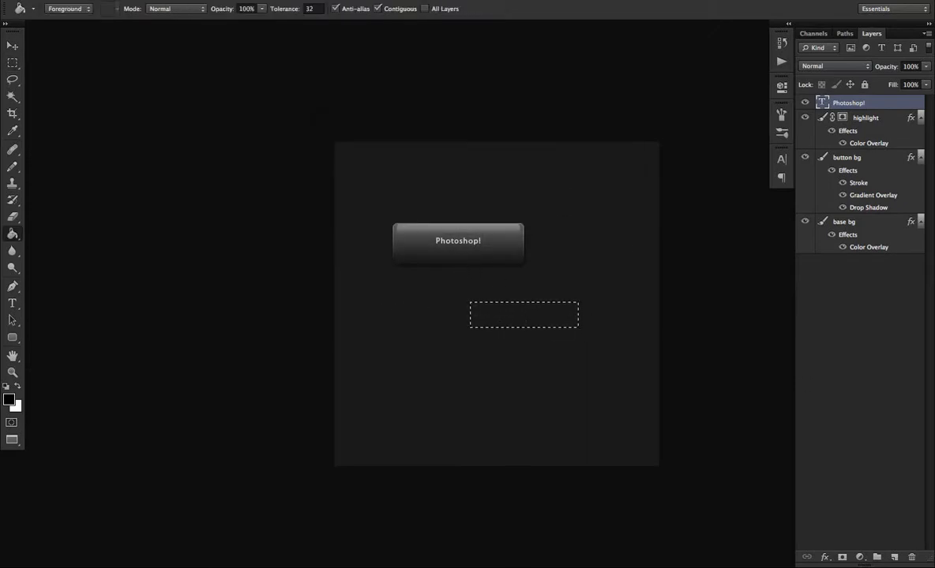
{"action": "left_click", "coordinate": [895, 557]}
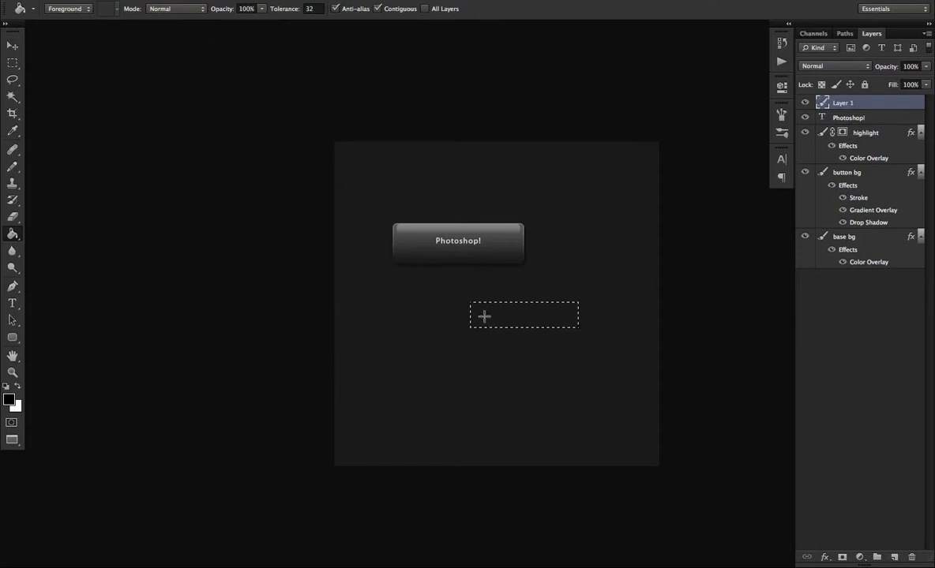
{"action": "left_click", "coordinate": [484, 315]}
{"action": "key", "text": "m"}
{"action": "key", "text": "ctrl+d"}
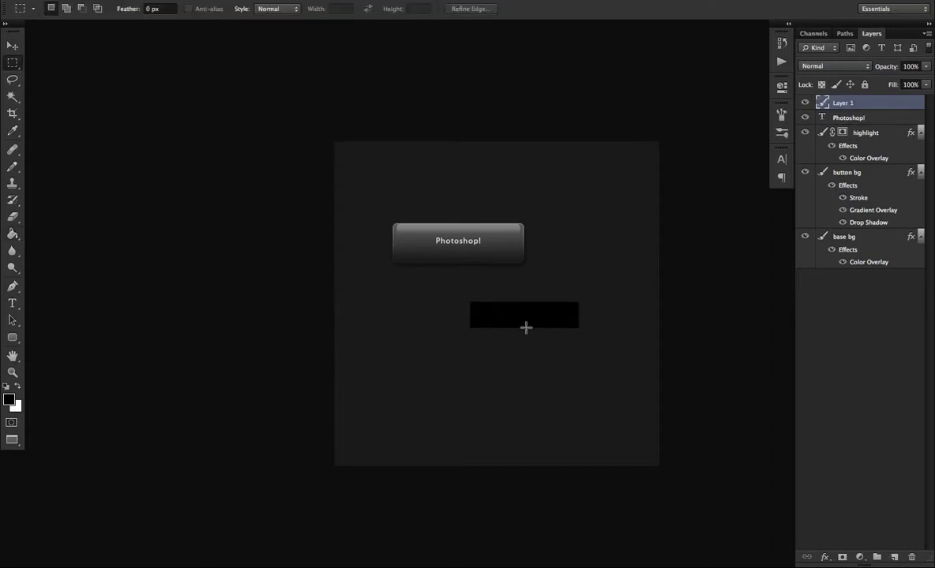
Marquee the area around the button, clear that selection, and make the highlight layer active.
{"action": "left_click_drag", "start_coordinate": [383, 213], "coordinate": [537, 271]}
{"action": "left_click", "coordinate": [469, 253]}
{"action": "left_click", "coordinate": [868, 136]}
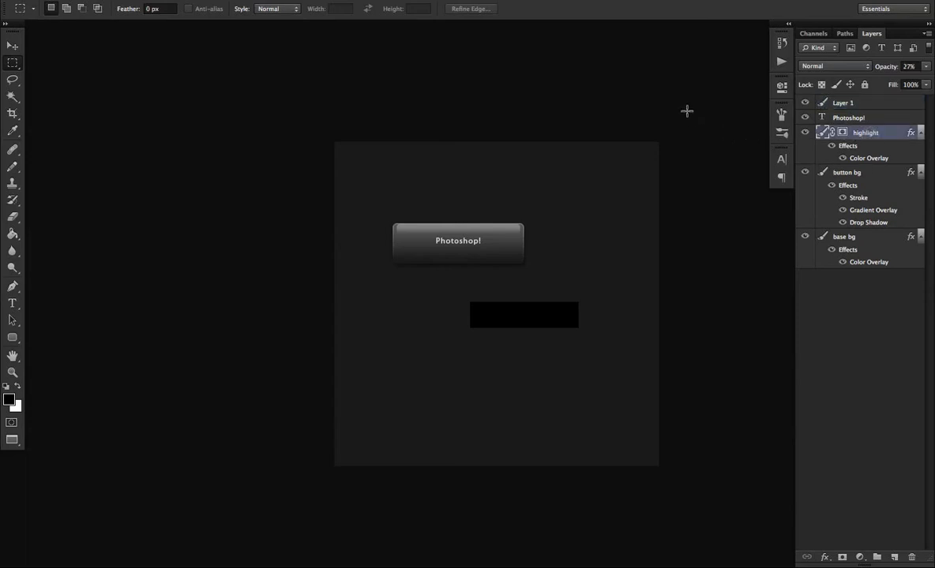